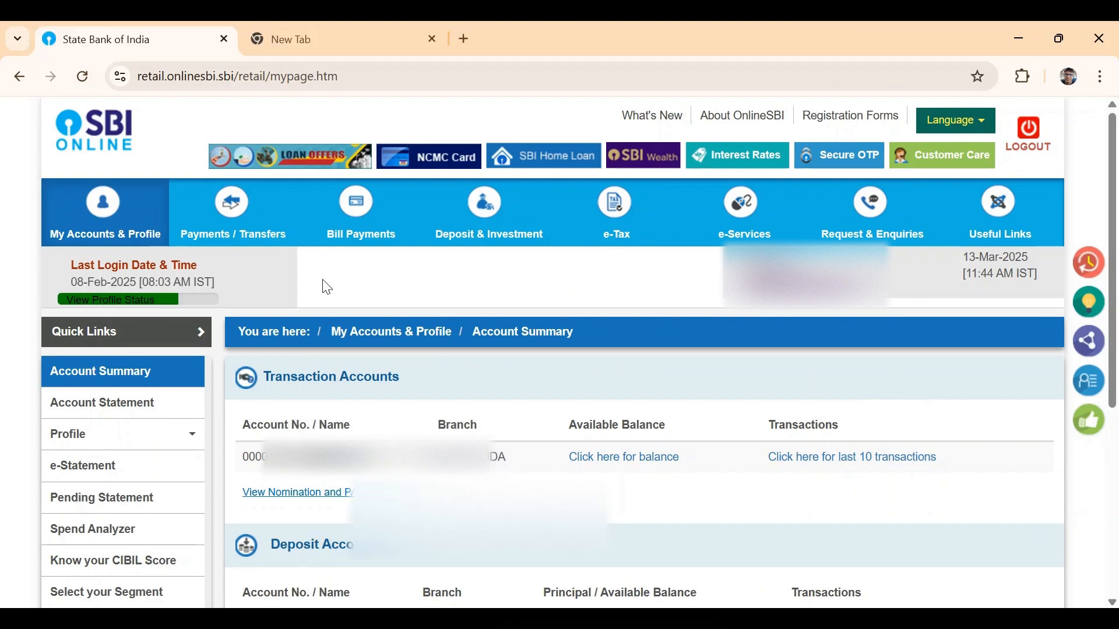
# Step: Open the new account form for Fixed Deposit (e-TDR/e-STDR) where PAN is updated with Bank
pyautogui.moveTo(499, 217)
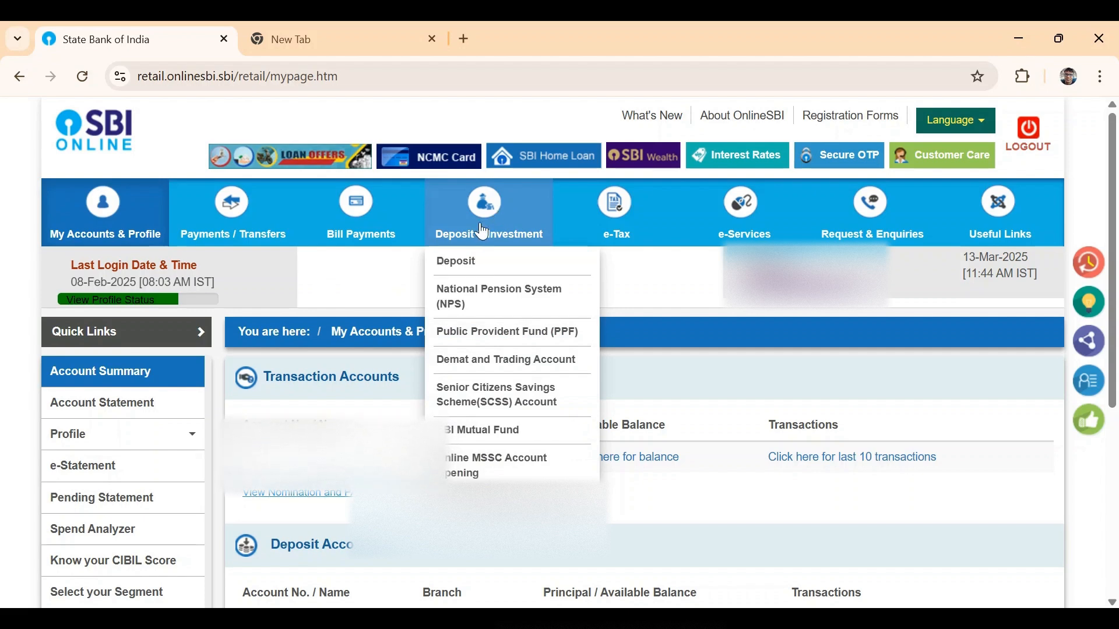
pyautogui.click(466, 270)
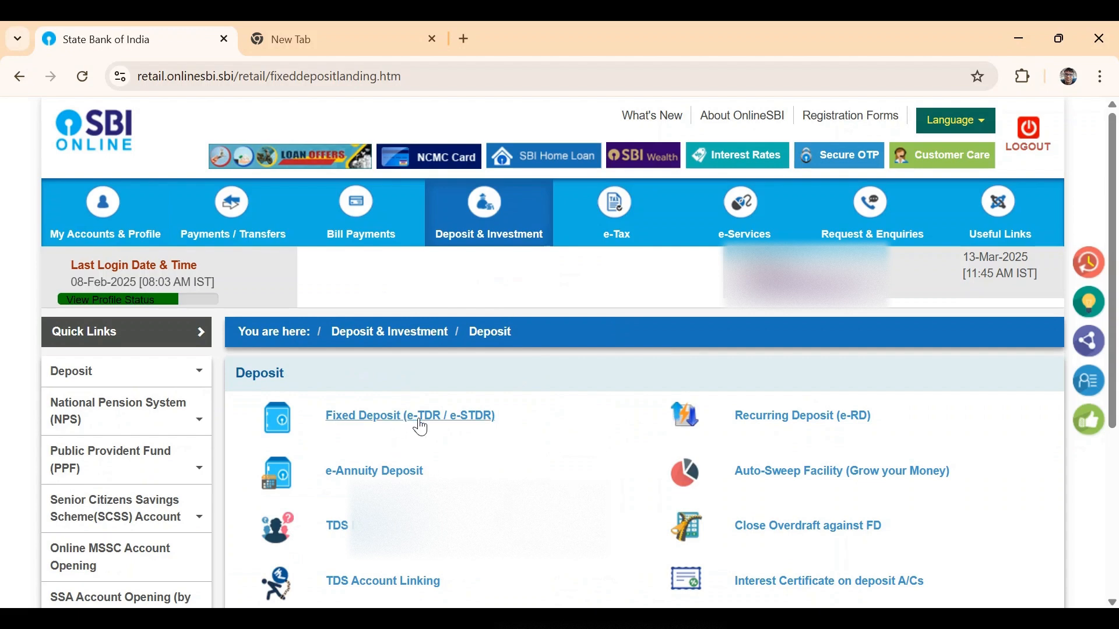
pyautogui.click(475, 418)
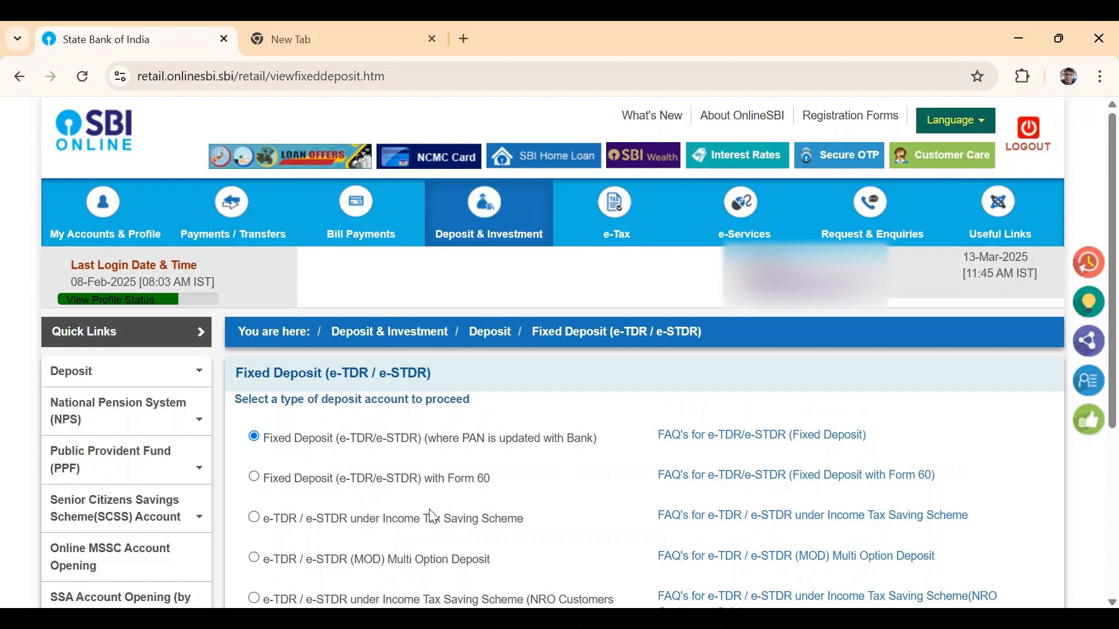
pyautogui.scroll(-1, 433, 516)
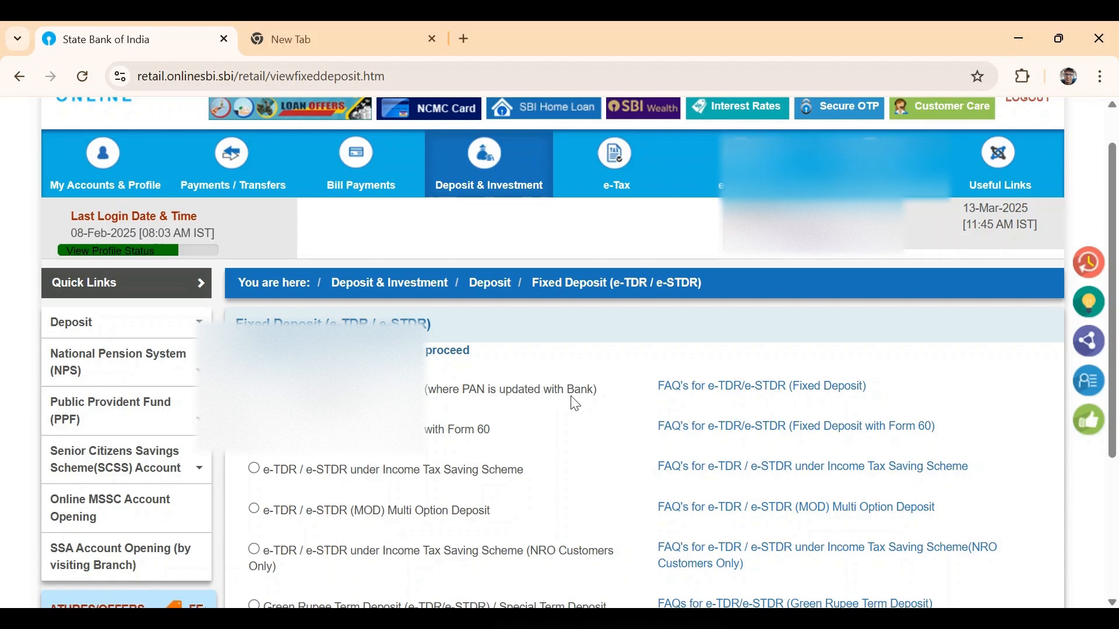
pyautogui.scroll(-1, 571, 399)
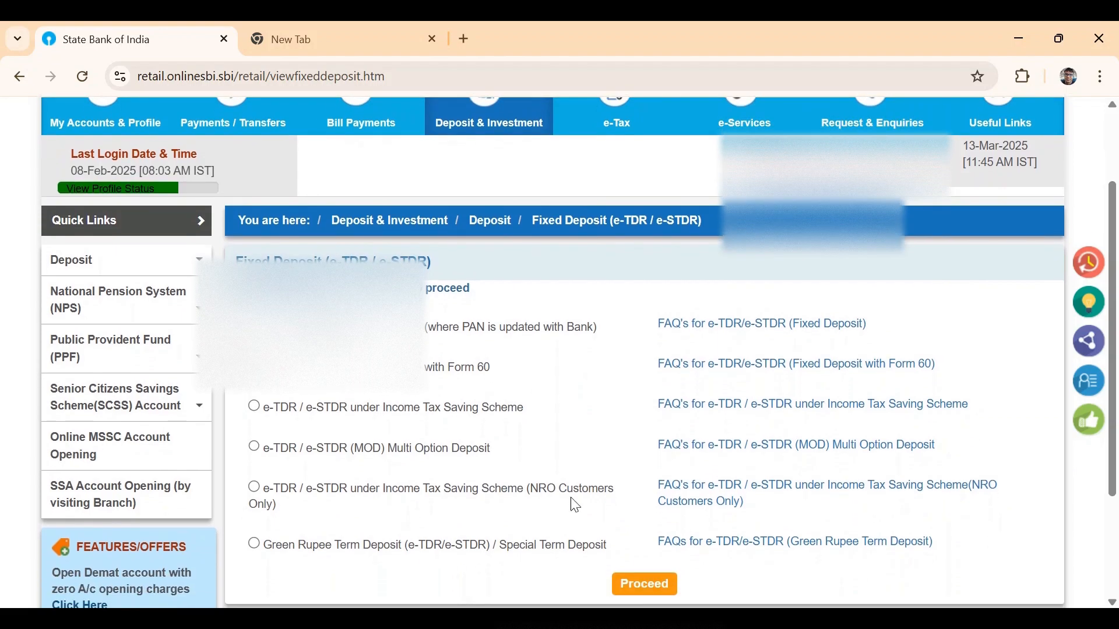
pyautogui.click(644, 583)
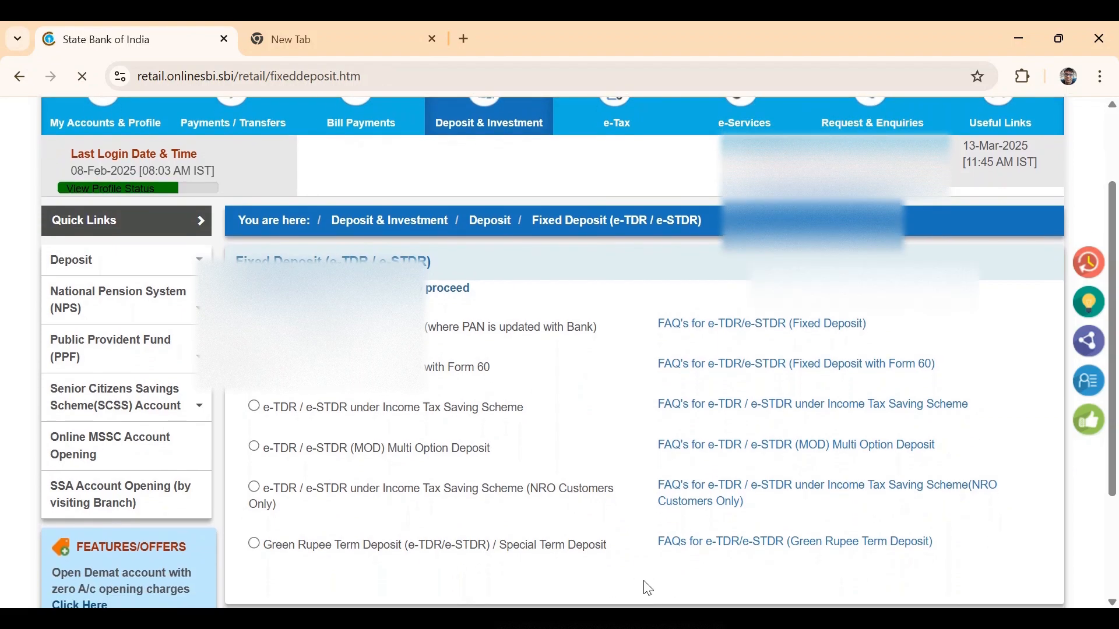
# Step: Select the savings account as the debit account and set the deposit amount to 32000 INR
pyautogui.scroll(-4, 602, 488)
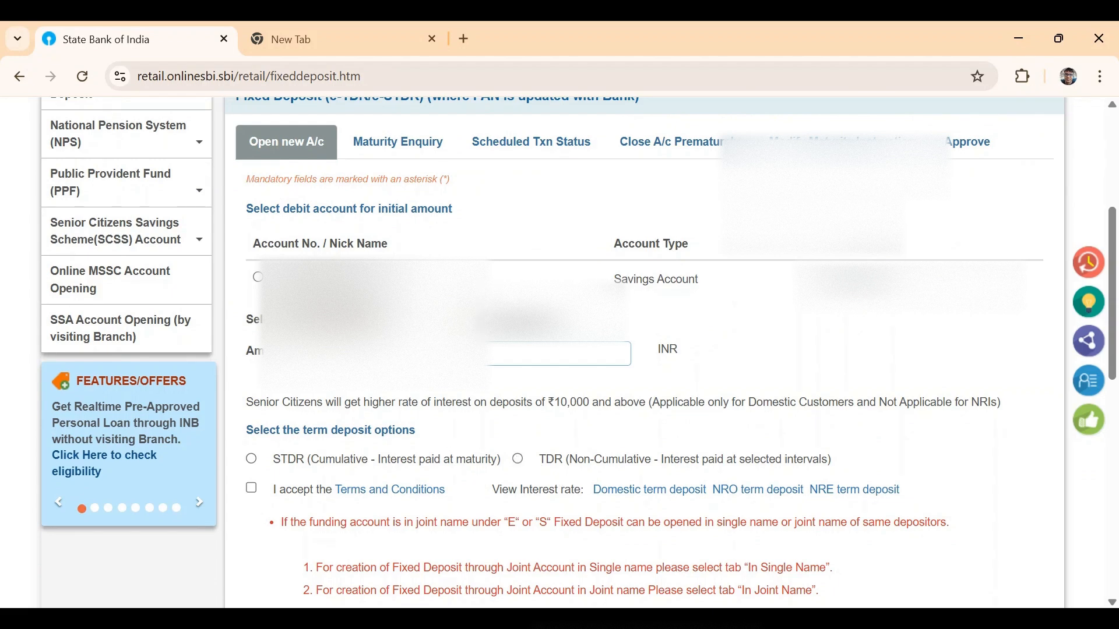
pyautogui.click(258, 278)
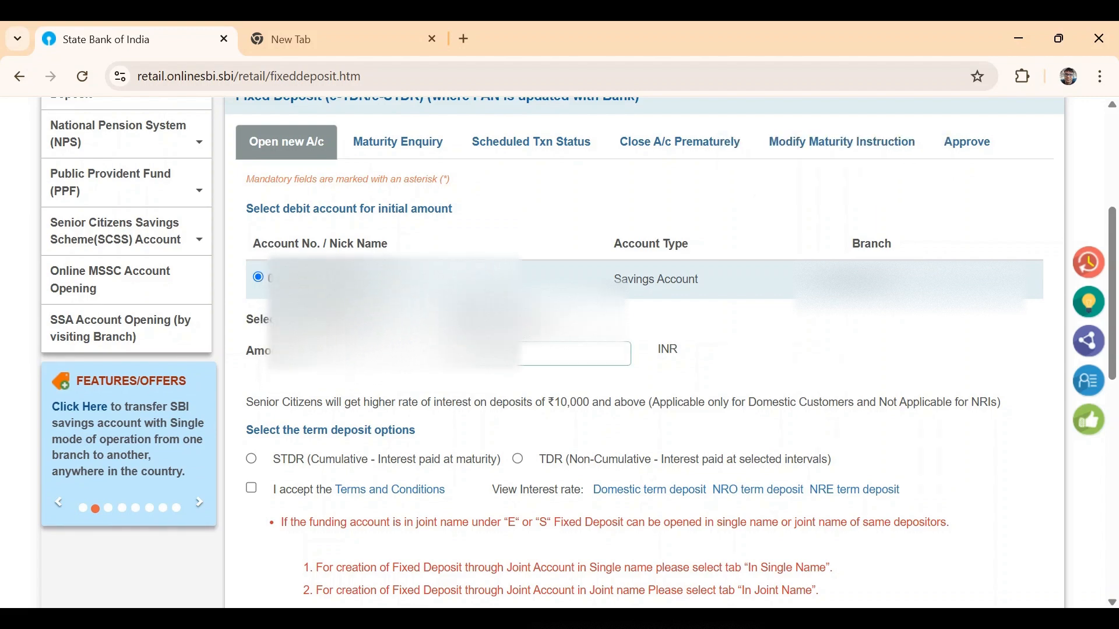
pyautogui.write('32')
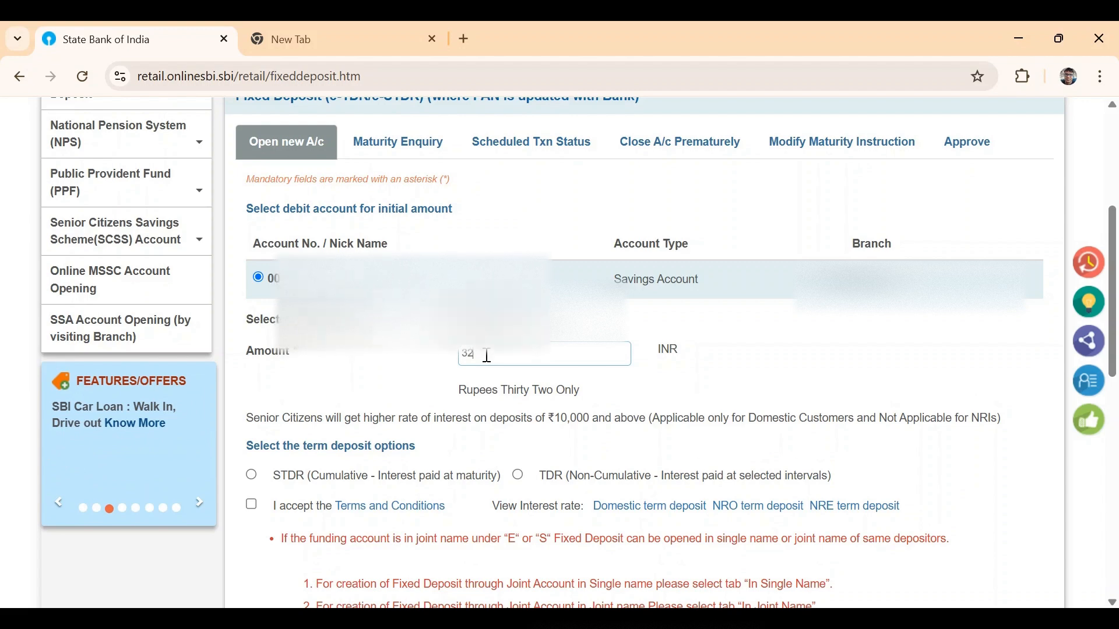
pyautogui.write('000')
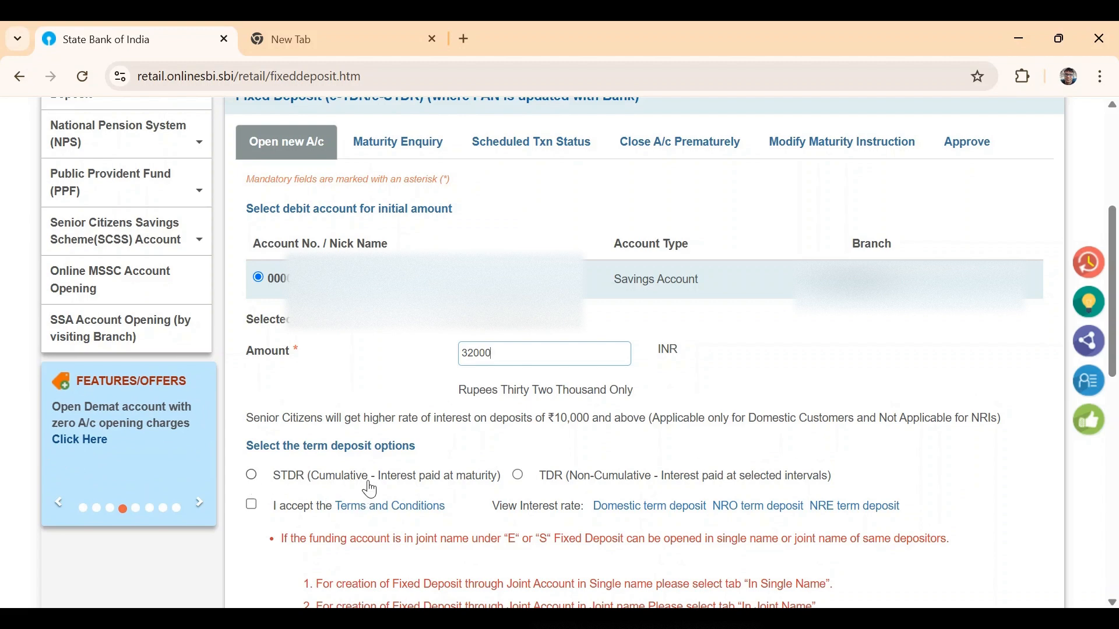
# Step: Choose STDR (Cumulative - Interest paid at maturity) as the term deposit option after trying the TDR alternative
pyautogui.click(252, 476)
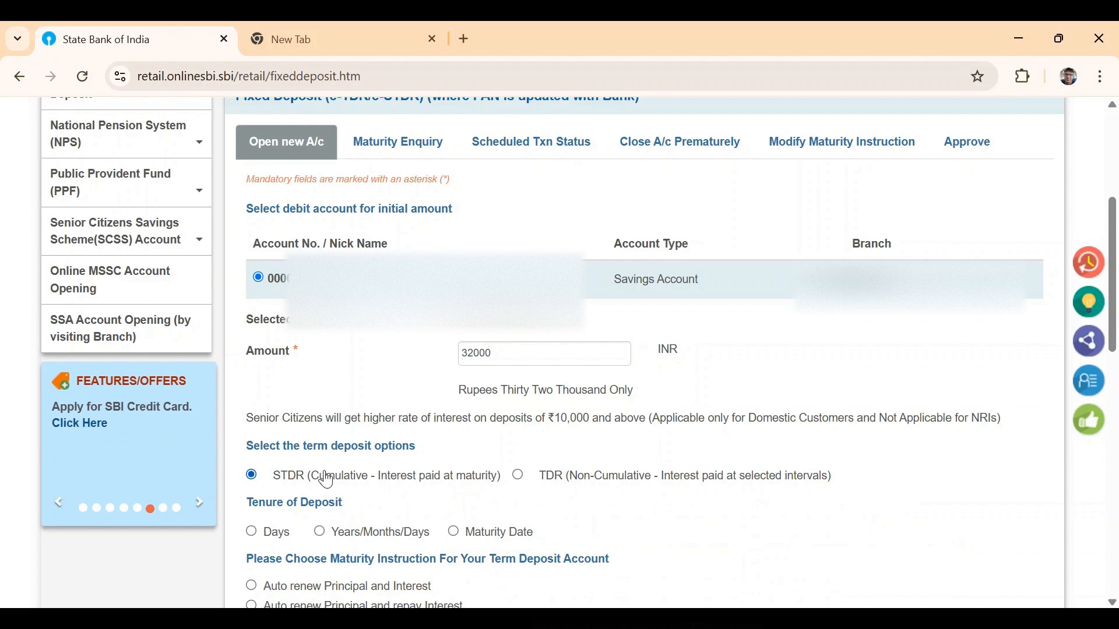
pyautogui.click(518, 476)
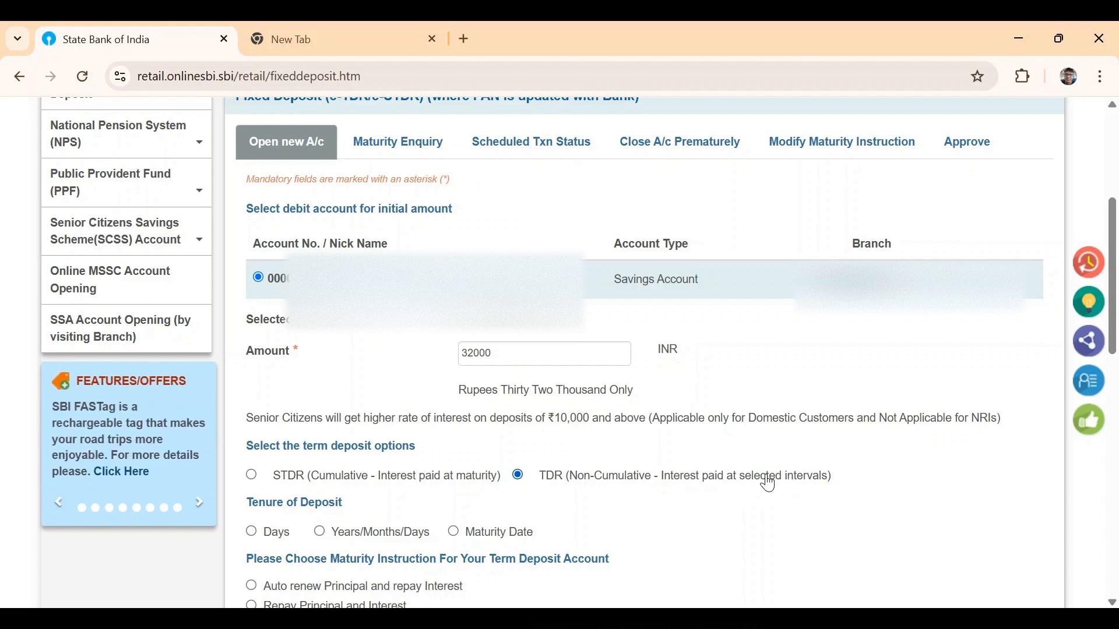
pyautogui.click(252, 474)
pyautogui.scroll(-1, 333, 489)
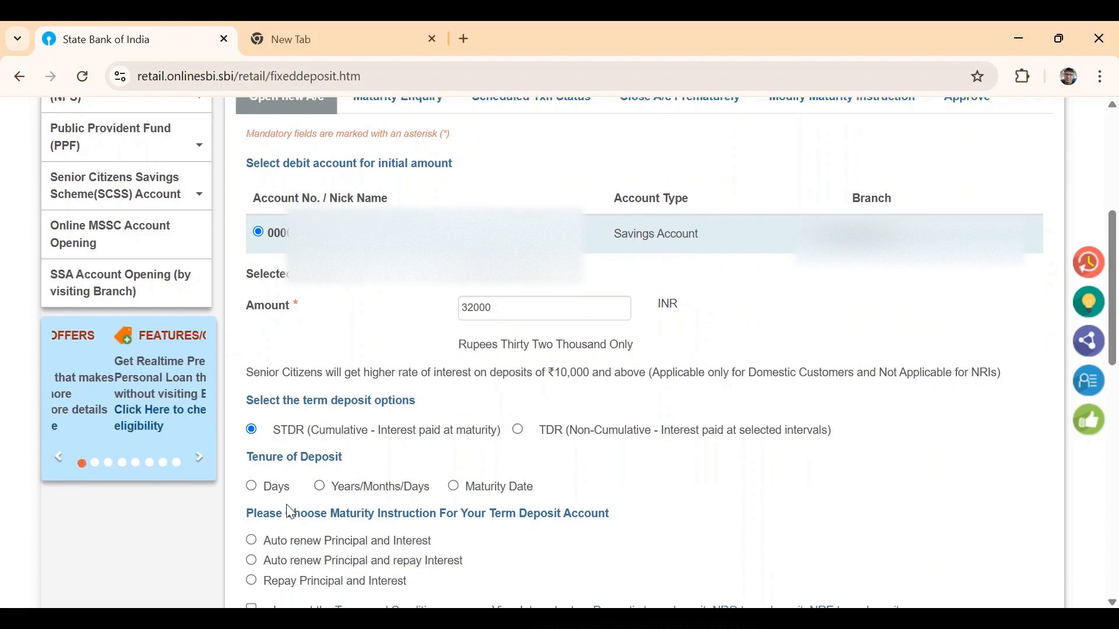
pyautogui.click(251, 487)
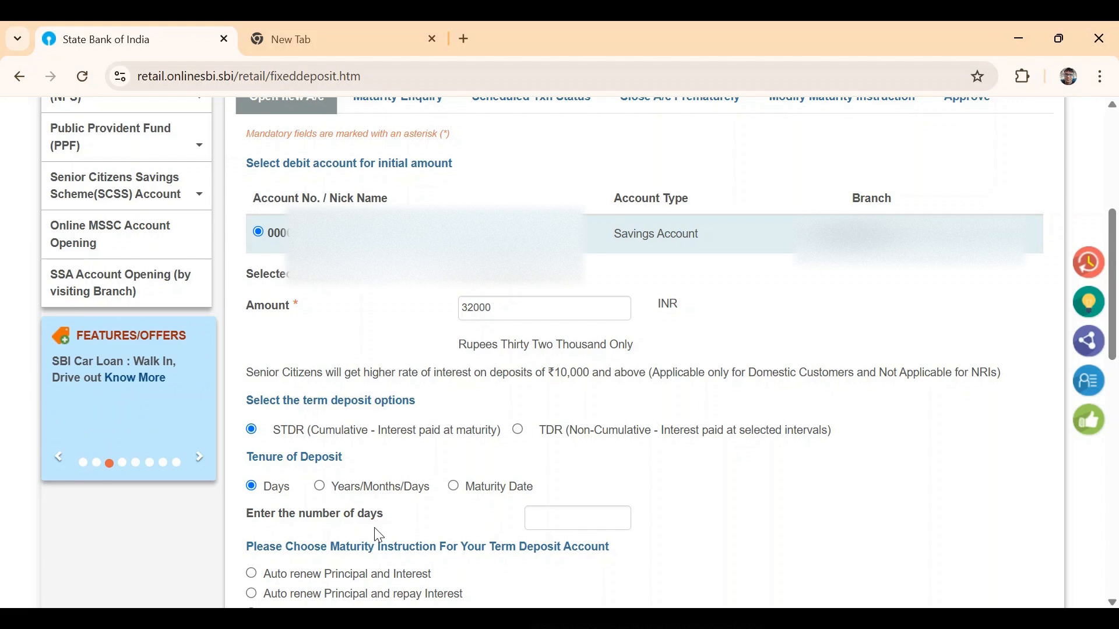
pyautogui.click(320, 487)
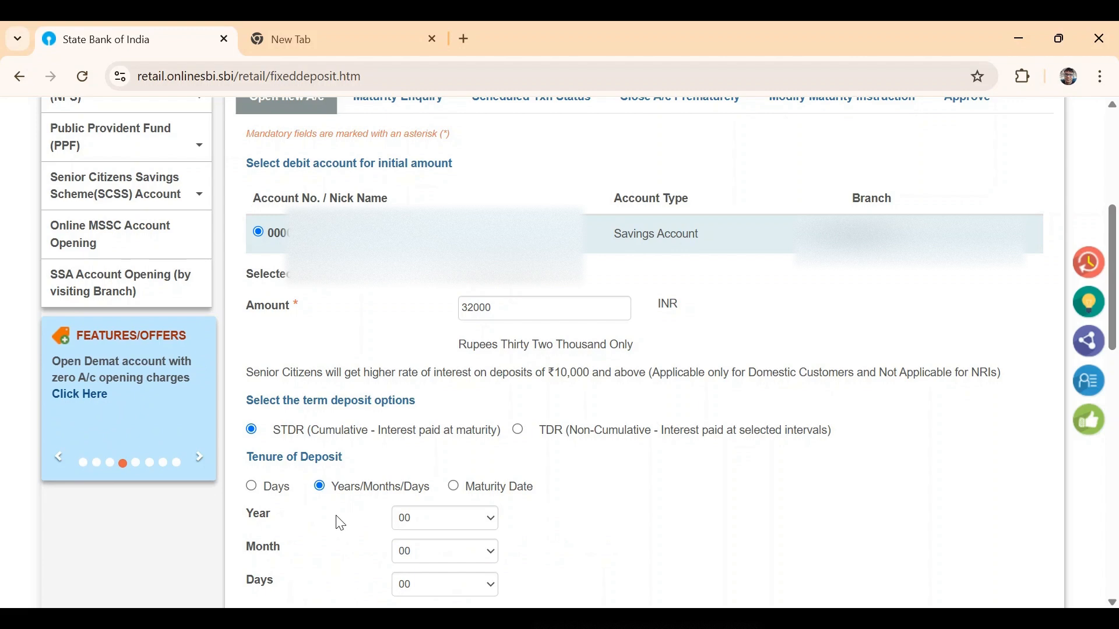
pyautogui.scroll(-1, 337, 523)
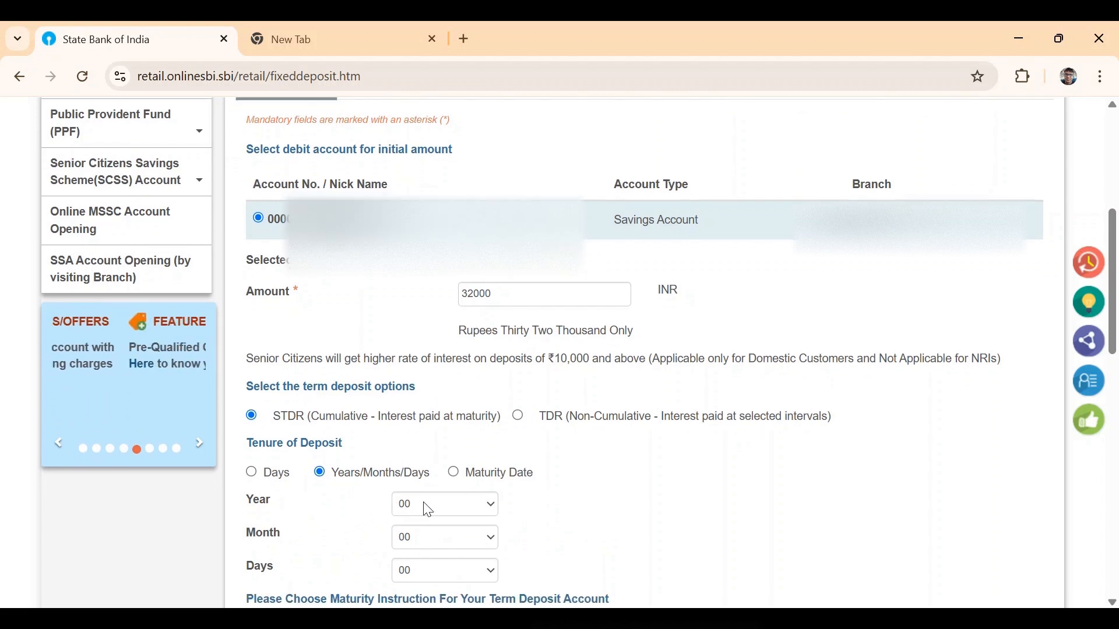
pyautogui.click(432, 549)
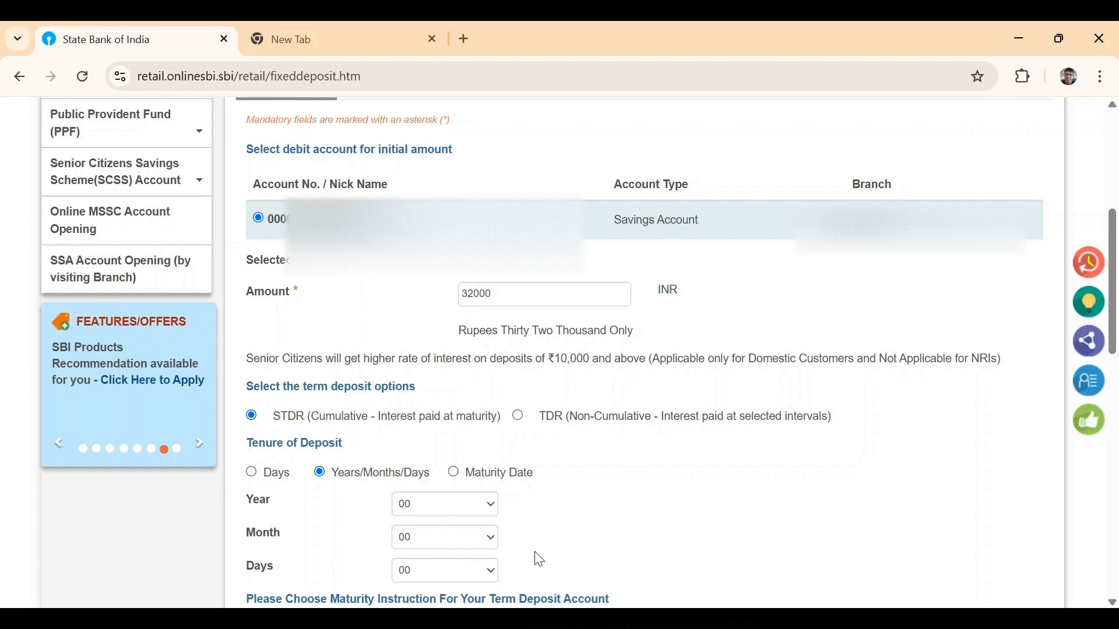
# Step: Define the deposit tenure by maturity date and set the date to 06 Apr 2026
pyautogui.click(460, 476)
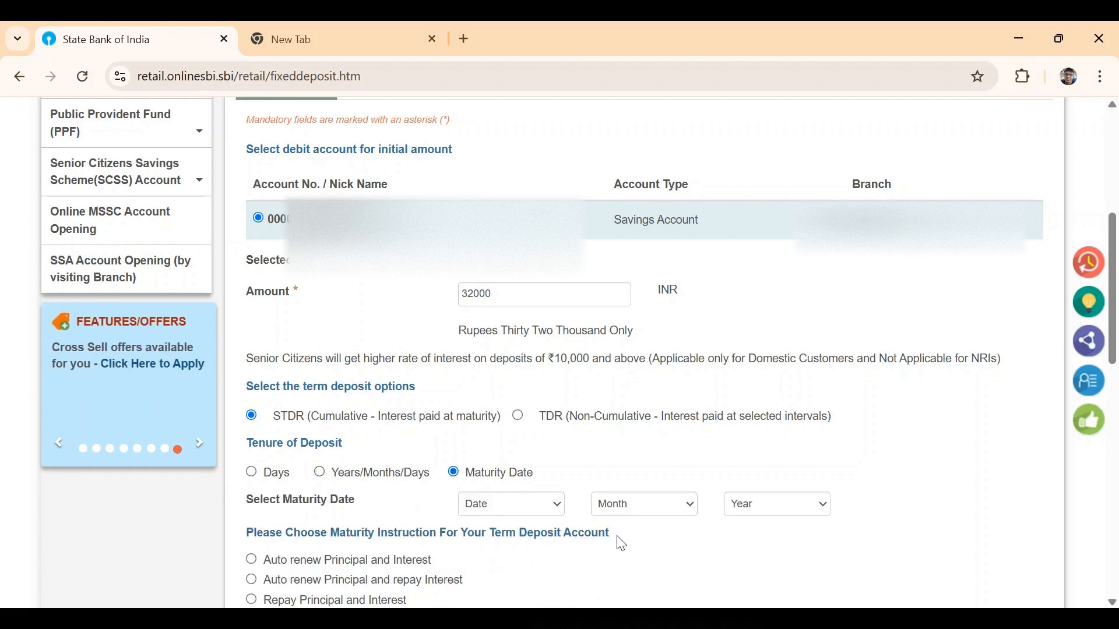
pyautogui.scroll(-1, 654, 466)
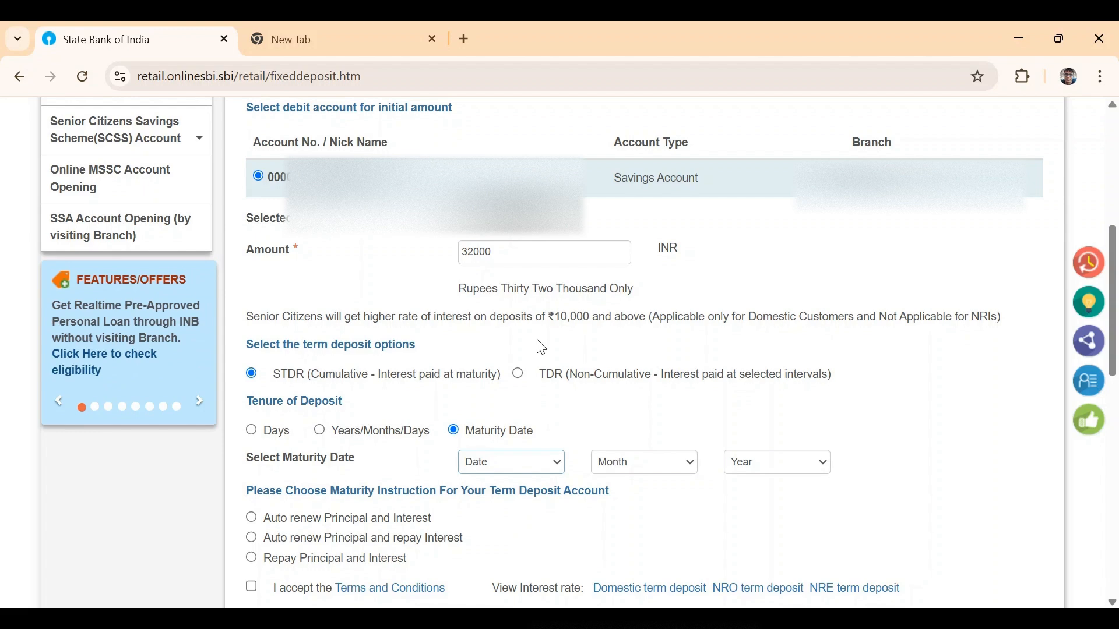
pyautogui.click(516, 152)
pyautogui.click(624, 463)
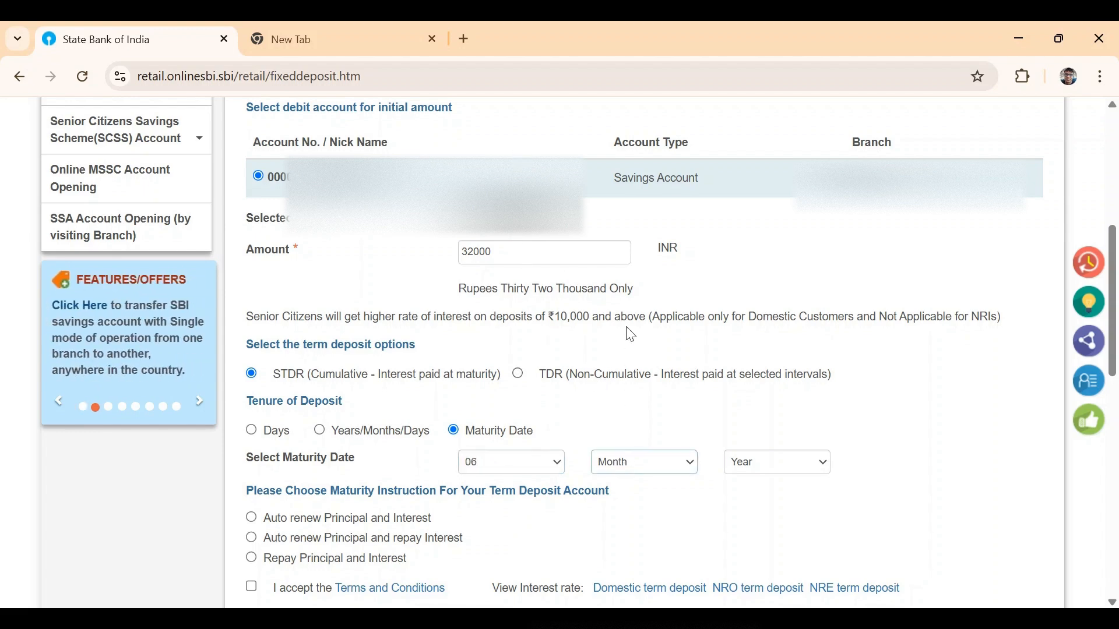
pyautogui.click(633, 247)
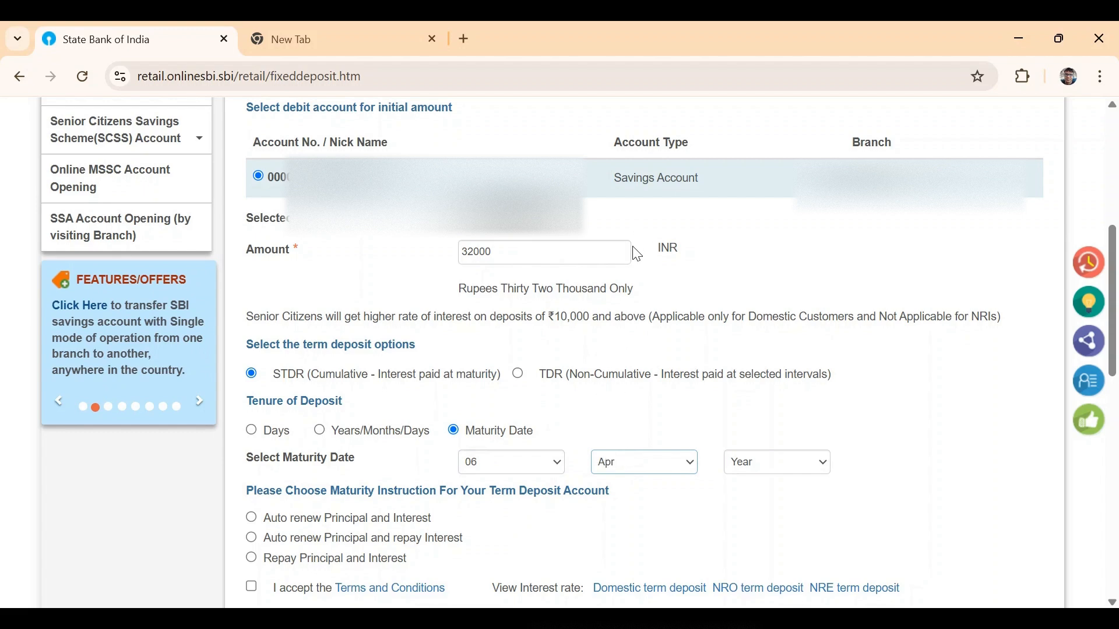
pyautogui.click(759, 465)
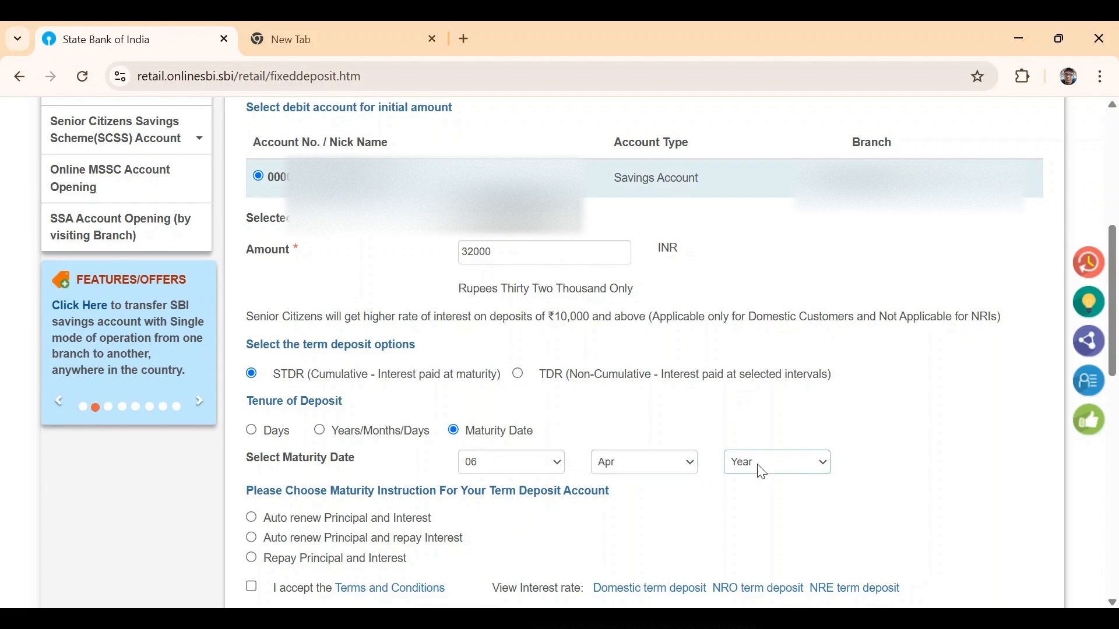
pyautogui.click(757, 250)
# Step: Try both auto-renew maturity instructions and settle on Repay Principal and Interest
pyautogui.scroll(-1, 903, 479)
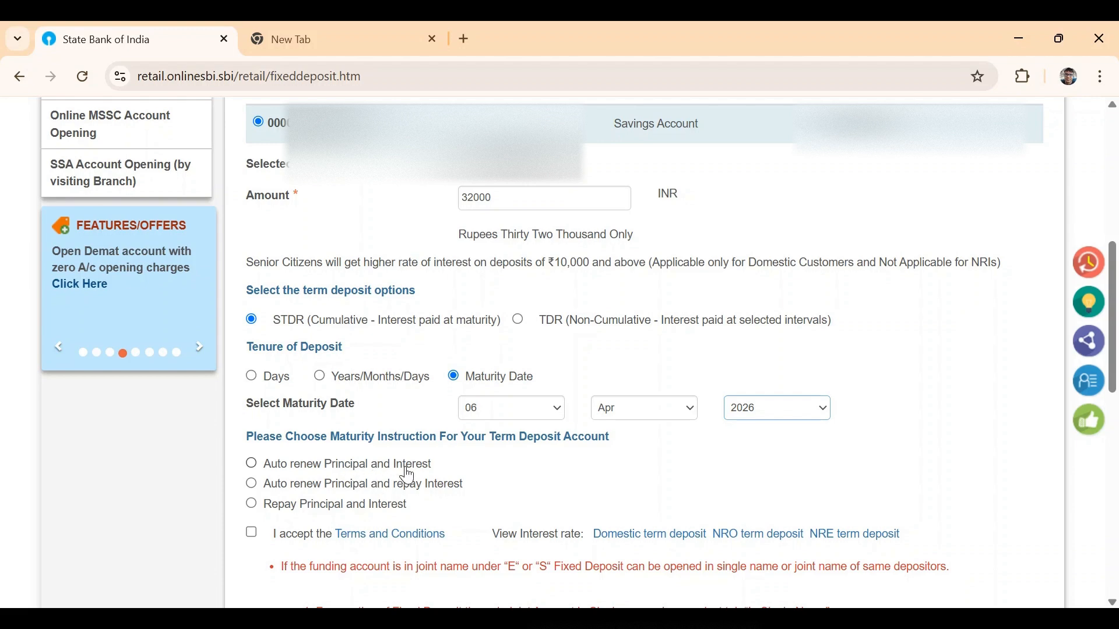
pyautogui.click(252, 465)
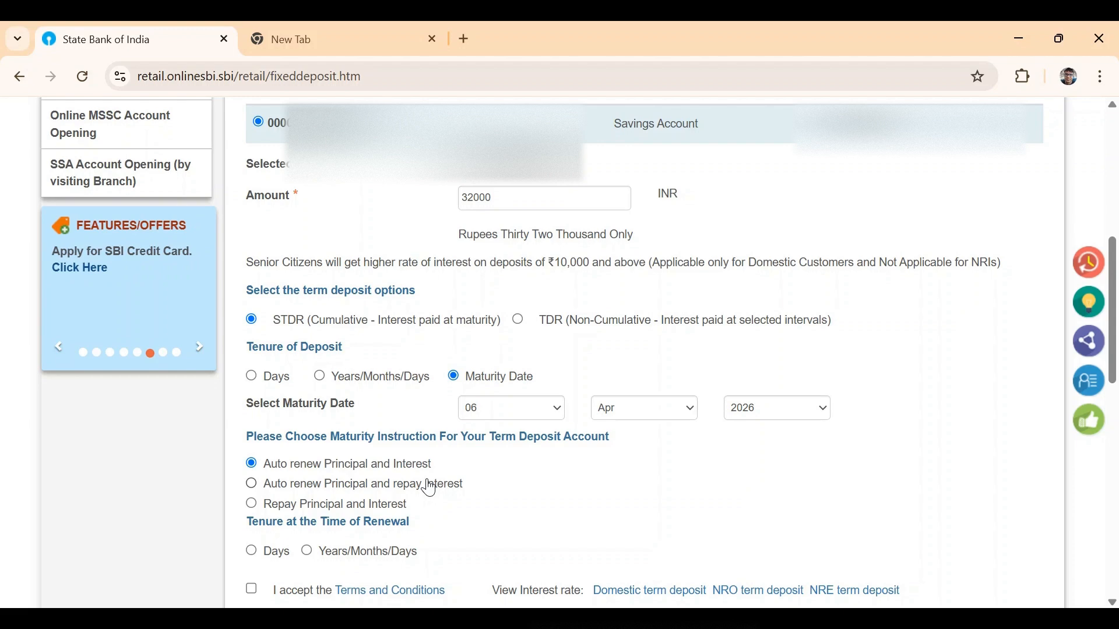
pyautogui.click(252, 484)
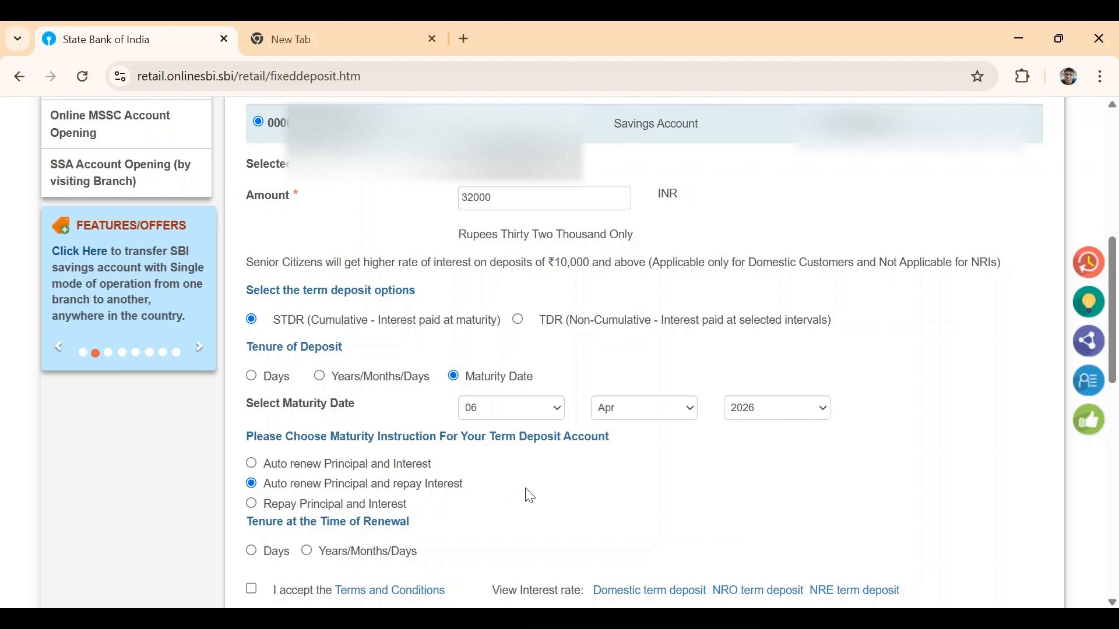
pyautogui.click(252, 506)
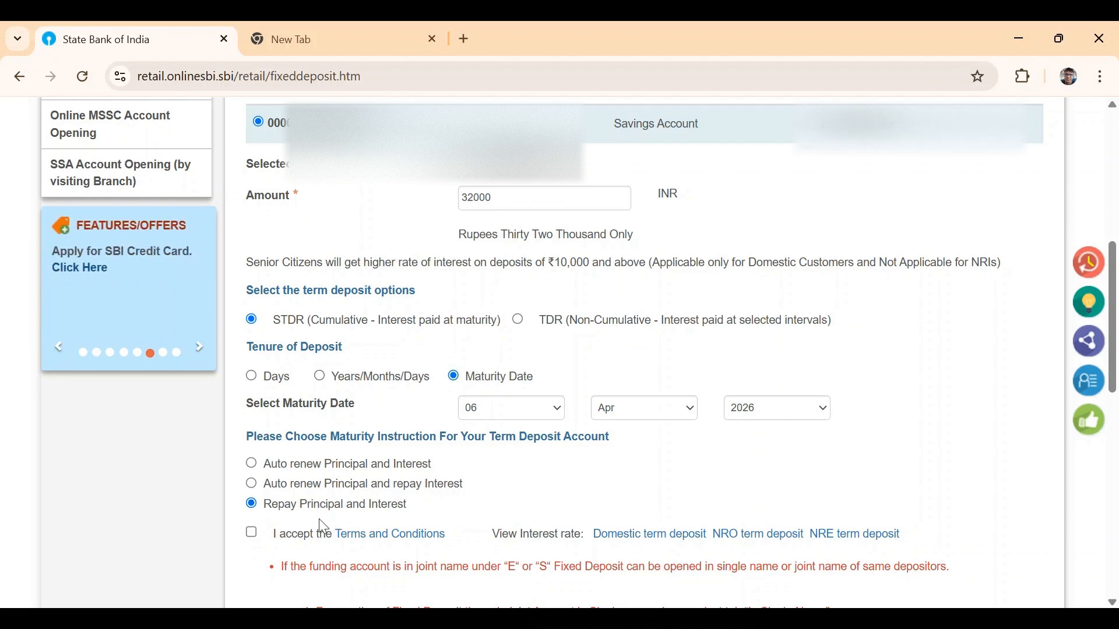
# Step: Accept the Terms and Conditions and submit the fixed deposit request
pyautogui.click(251, 534)
pyautogui.scroll(-1, 431, 500)
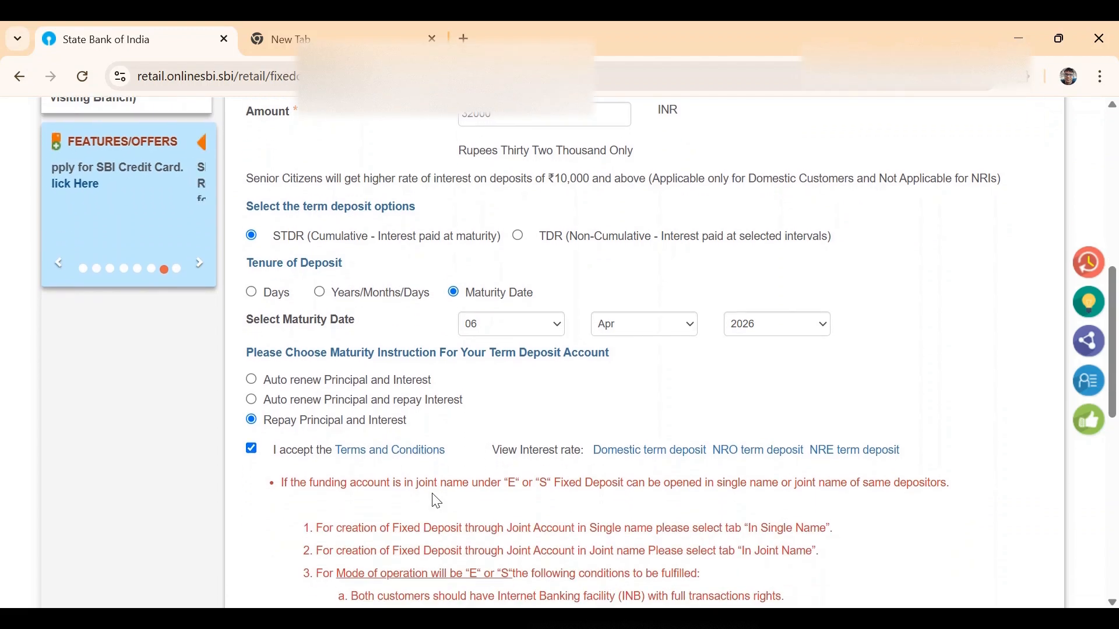
pyautogui.scroll(-2, 464, 532)
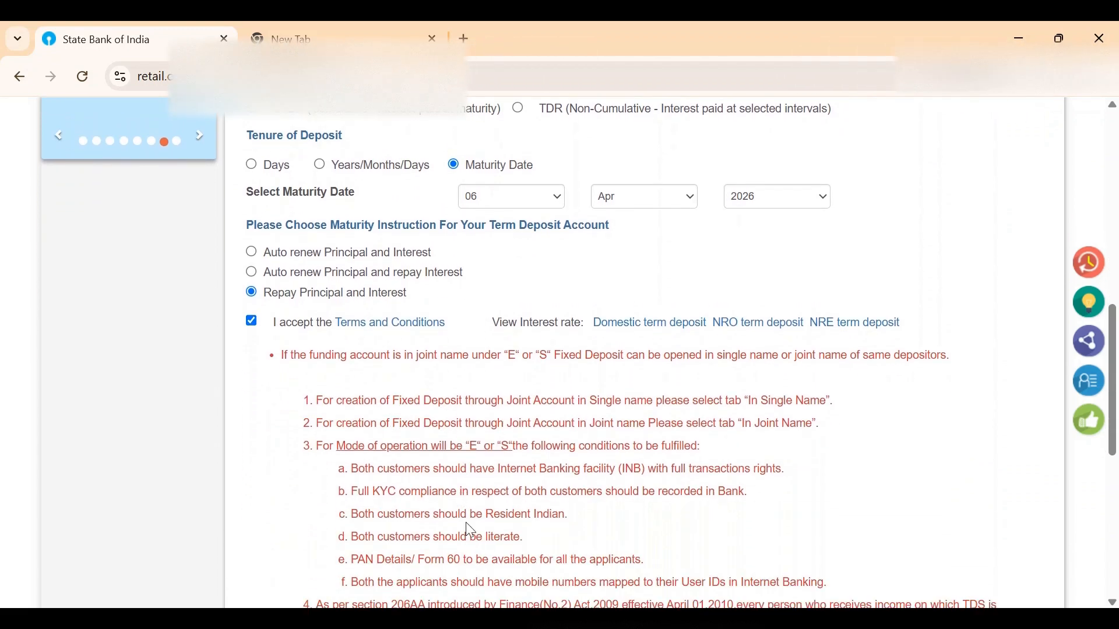
pyautogui.scroll(-2, 550, 542)
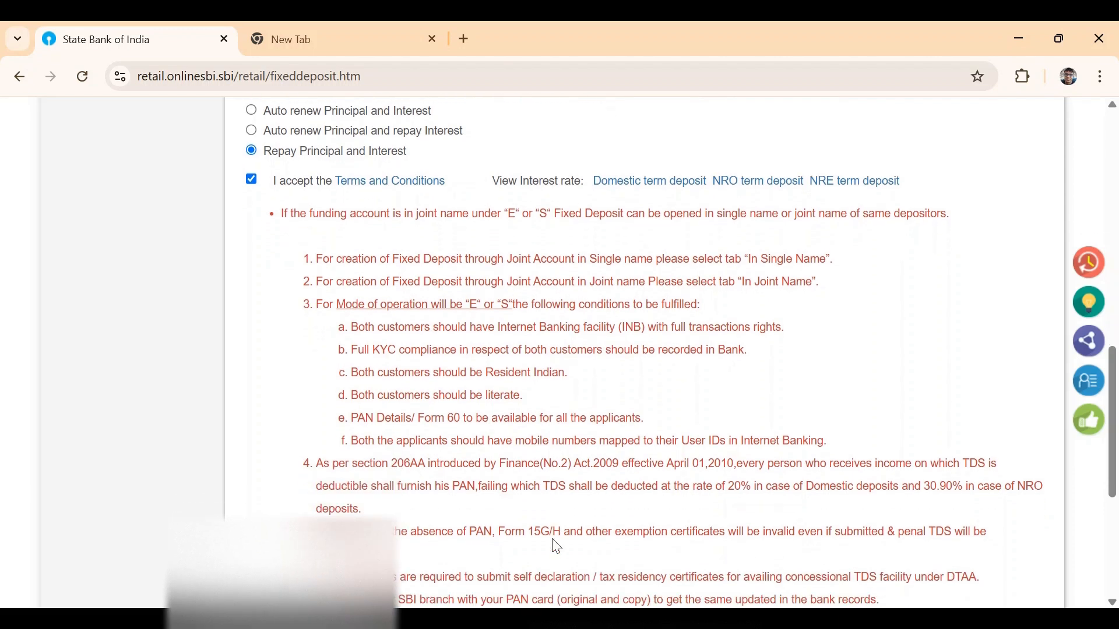
pyautogui.scroll(-2, 557, 546)
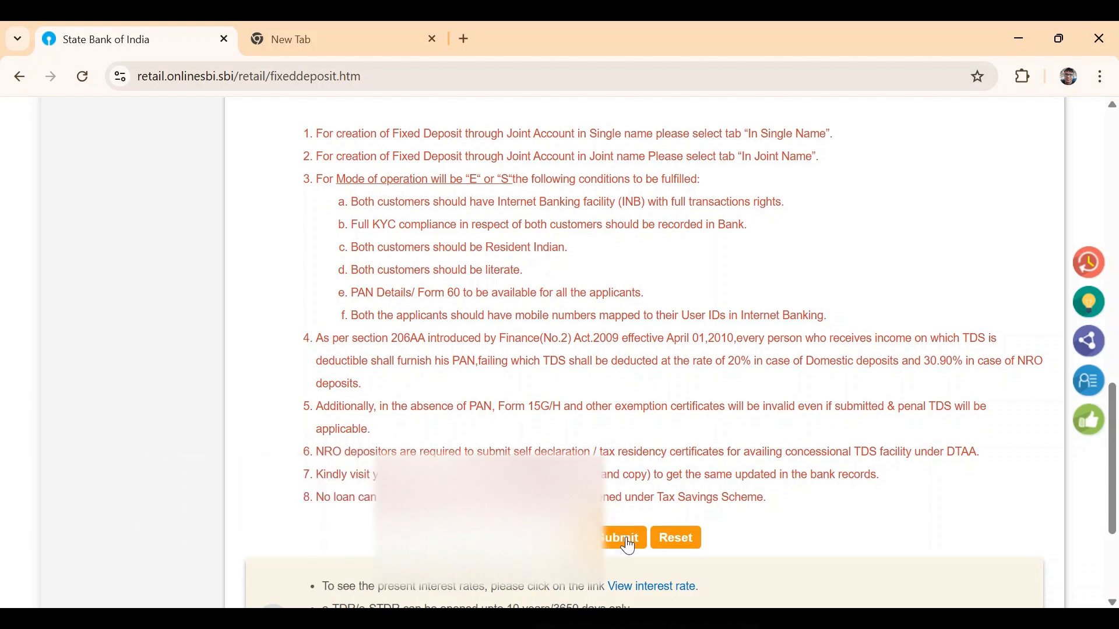
pyautogui.click(627, 539)
# Step: Review the deposit's tenure, maturity amount and rate of interest in the verification details
pyautogui.scroll(-3, 606, 489)
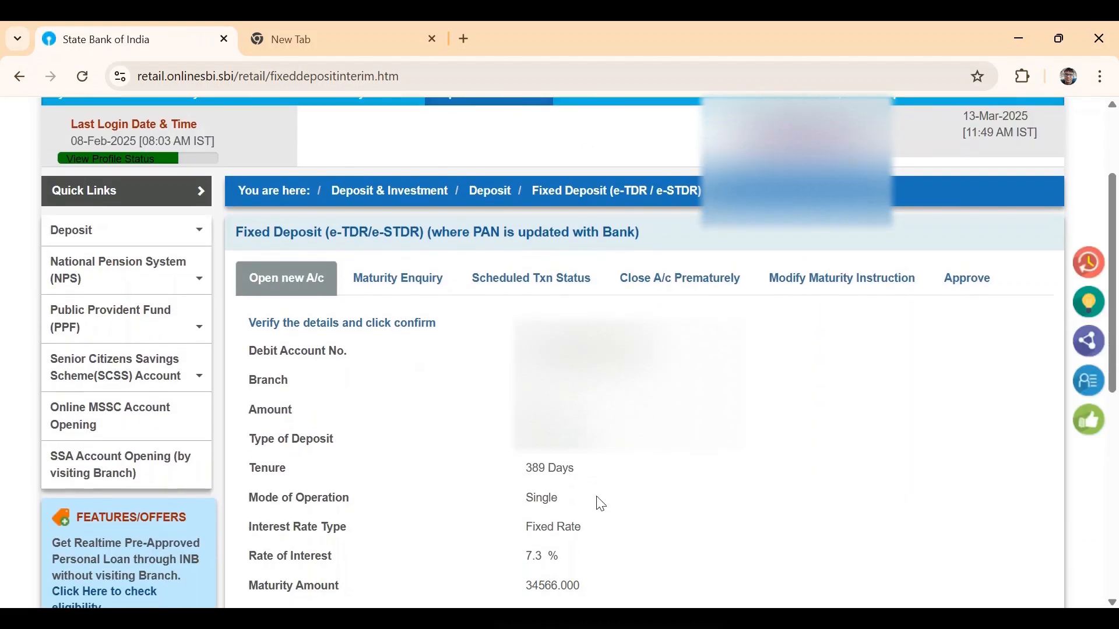
pyautogui.scroll(-3, 602, 504)
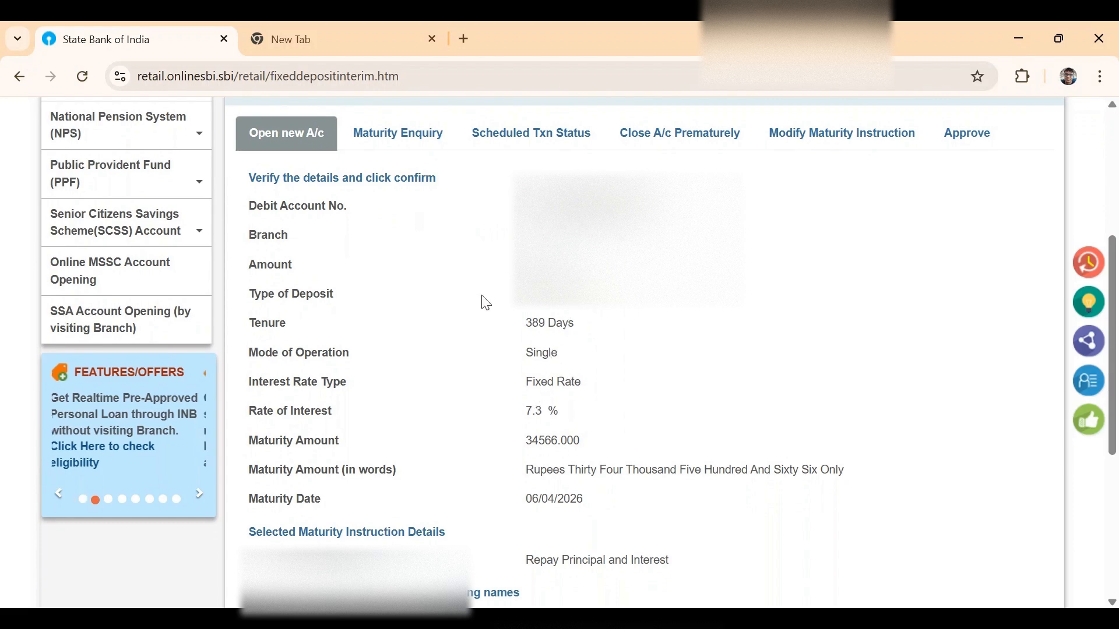
pyautogui.moveTo(522, 325); pyautogui.dragTo(577, 330)
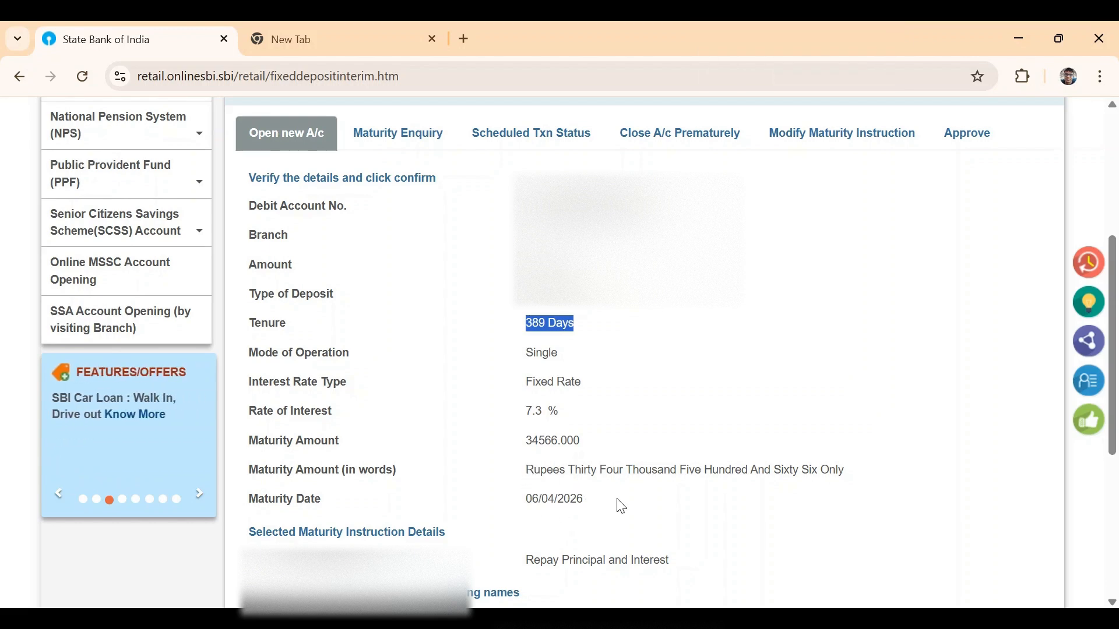
pyautogui.click(528, 452)
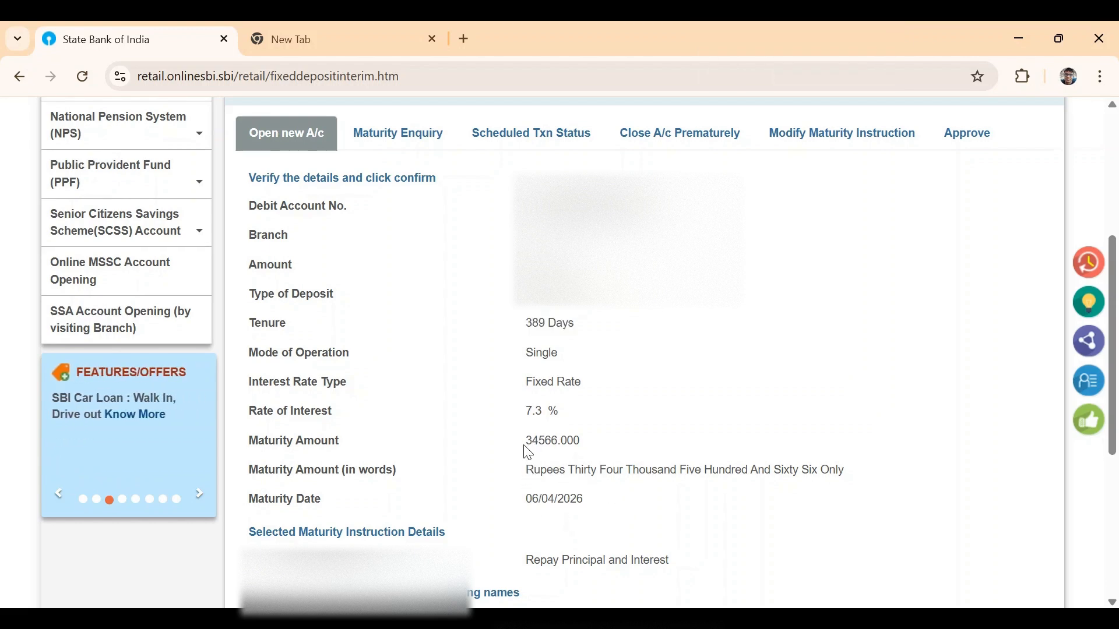
pyautogui.moveTo(527, 452); pyautogui.dragTo(603, 453)
pyautogui.moveTo(527, 415); pyautogui.dragTo(576, 422)
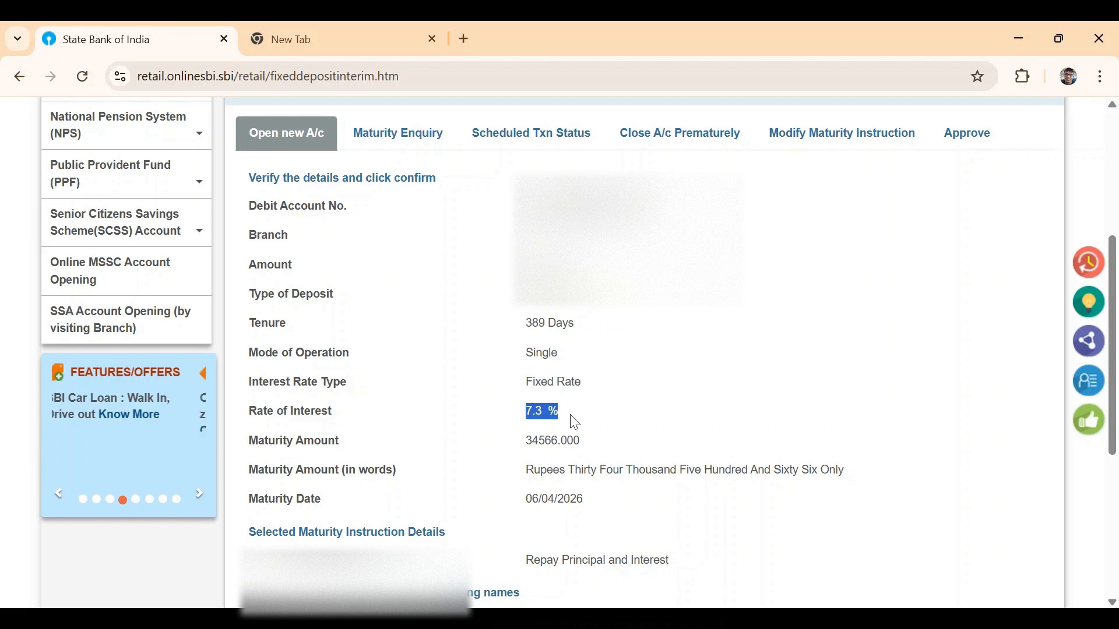
# Step: Map the debit account's nominee to the new fixed deposit
pyautogui.scroll(-1, 594, 470)
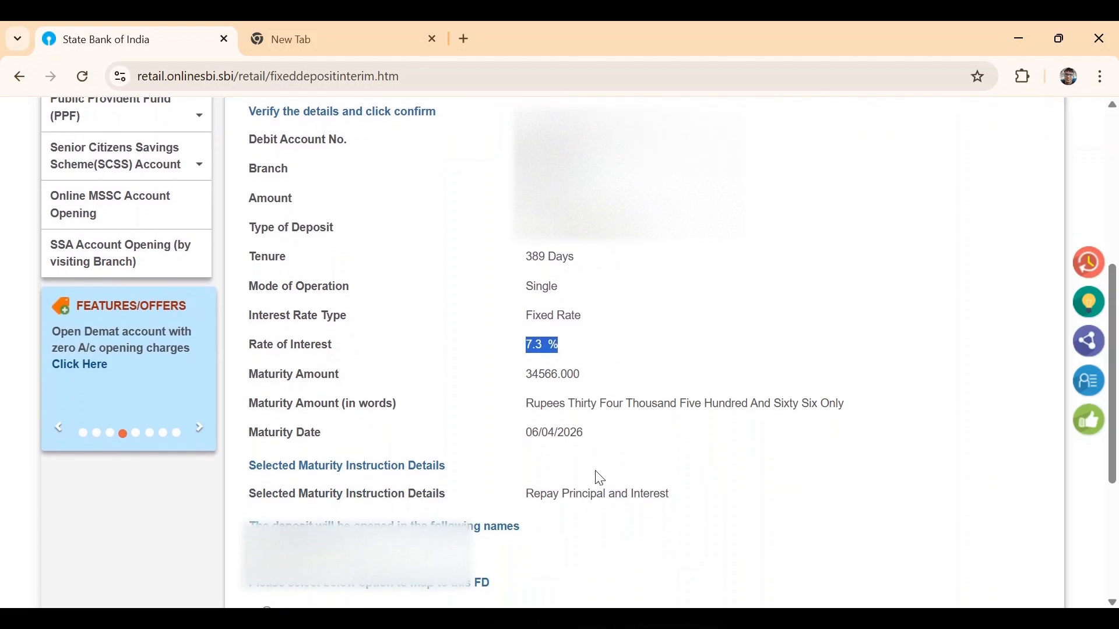
pyautogui.scroll(-1, 577, 561)
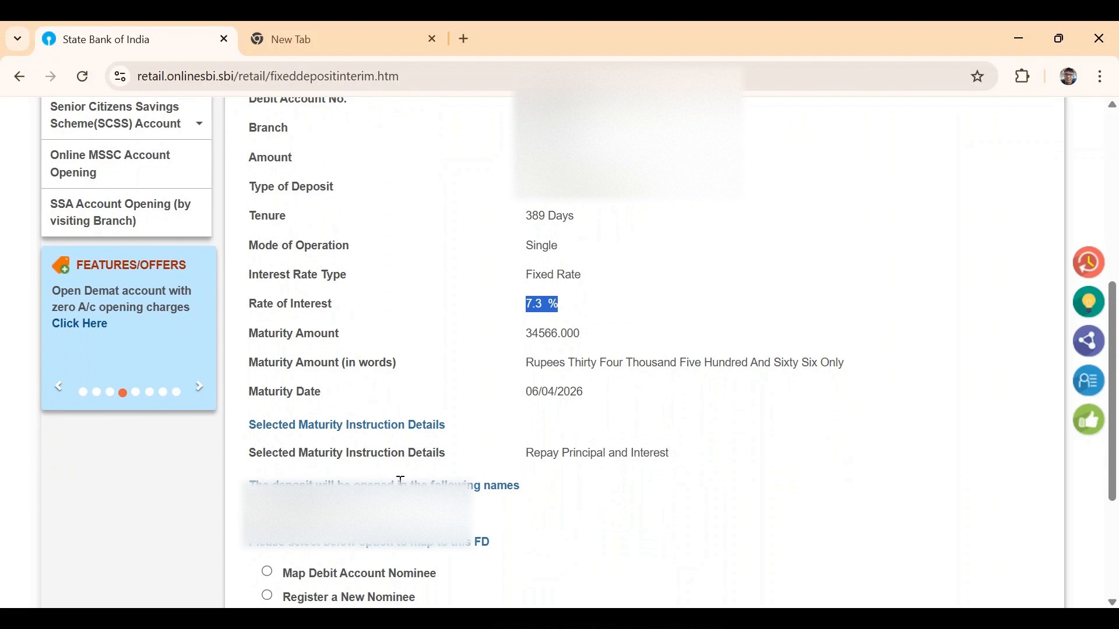
pyautogui.scroll(-1, 468, 532)
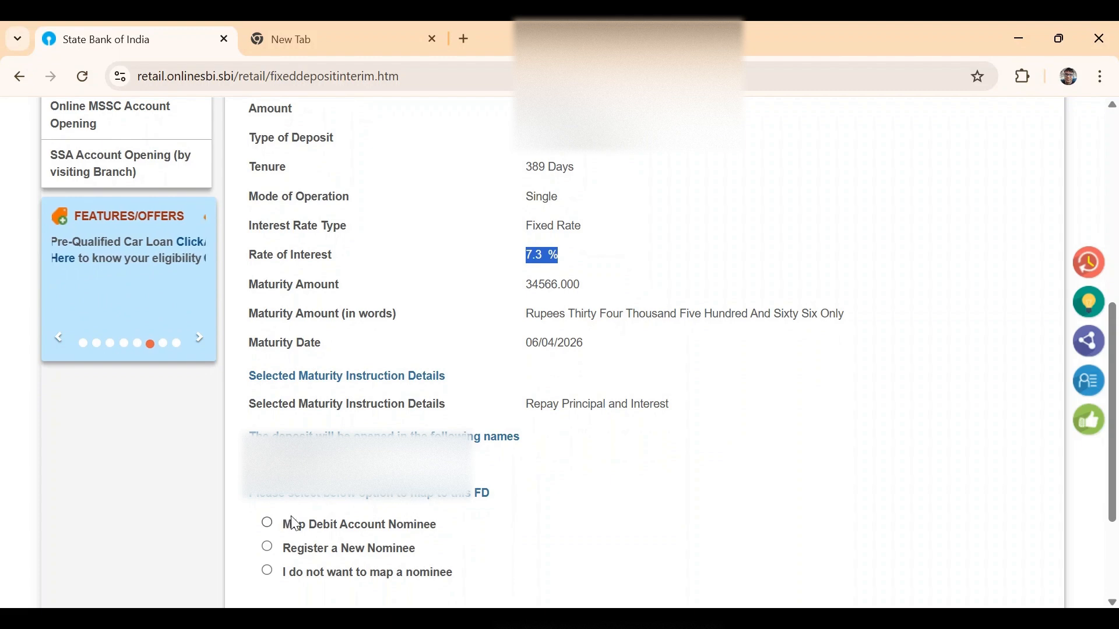
pyautogui.scroll(-1, 493, 522)
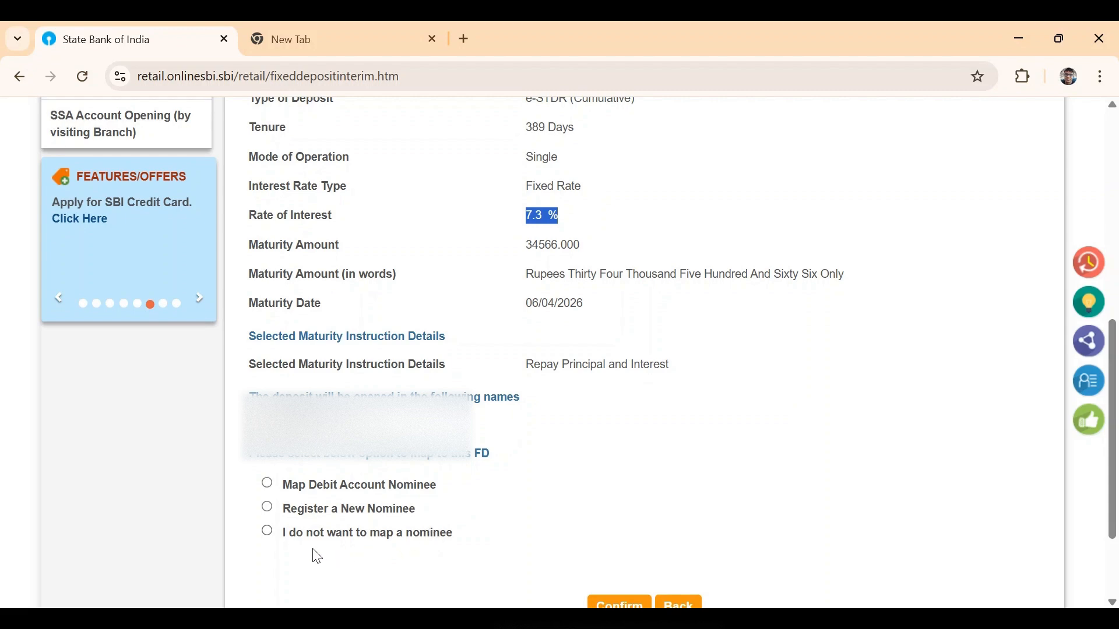
pyautogui.click(268, 484)
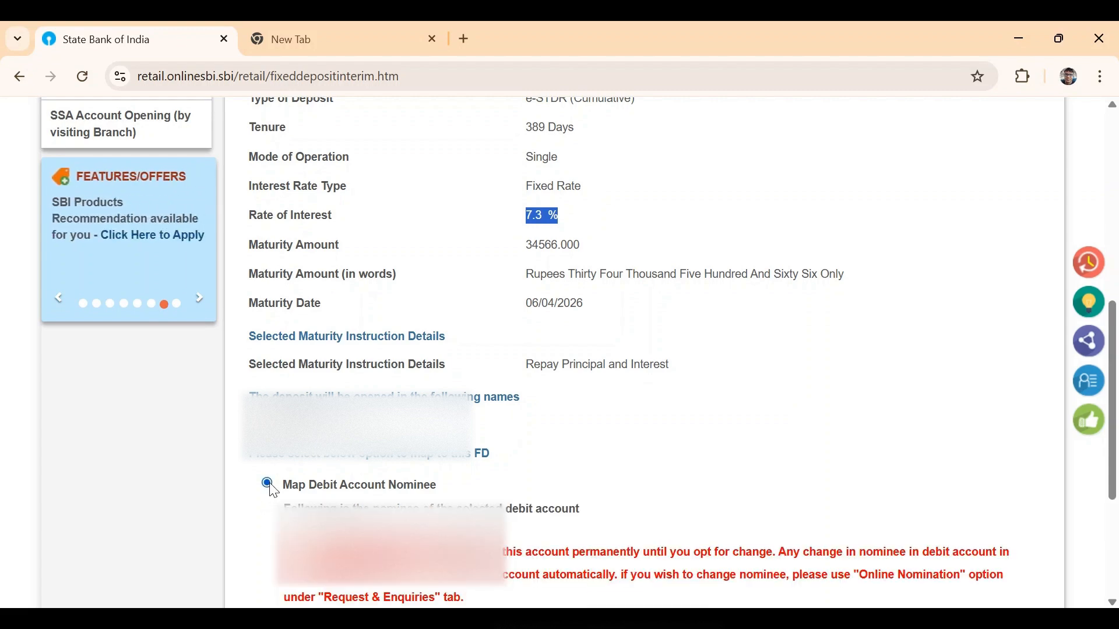
# Step: Check the nominee notice and confirm the verified fixed deposit request
pyautogui.scroll(-1, 577, 357)
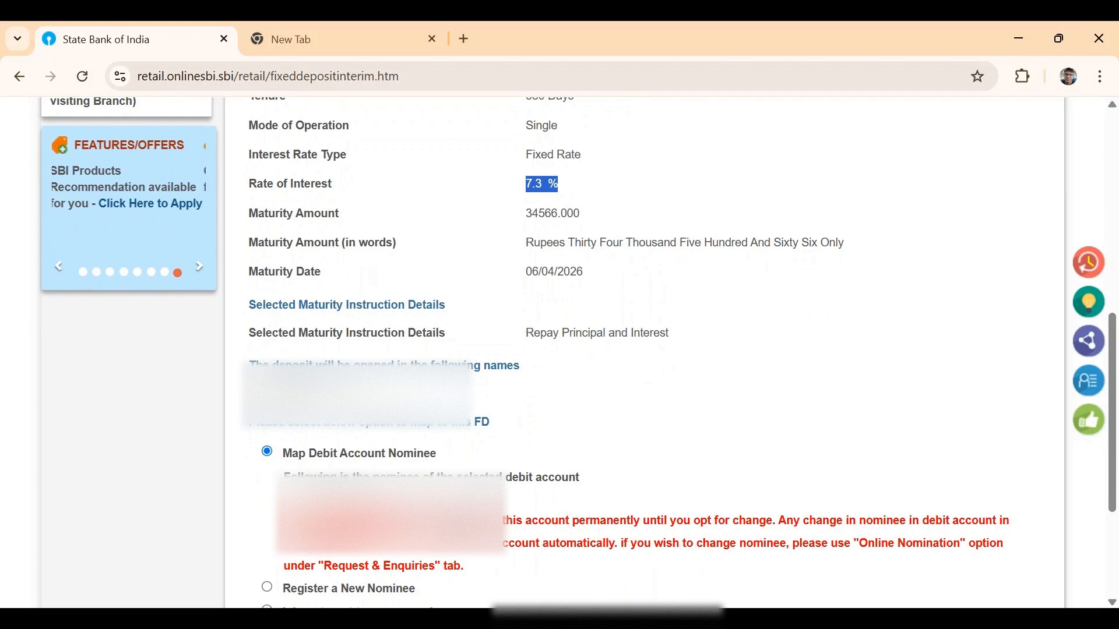
pyautogui.scroll(-1, 398, 519)
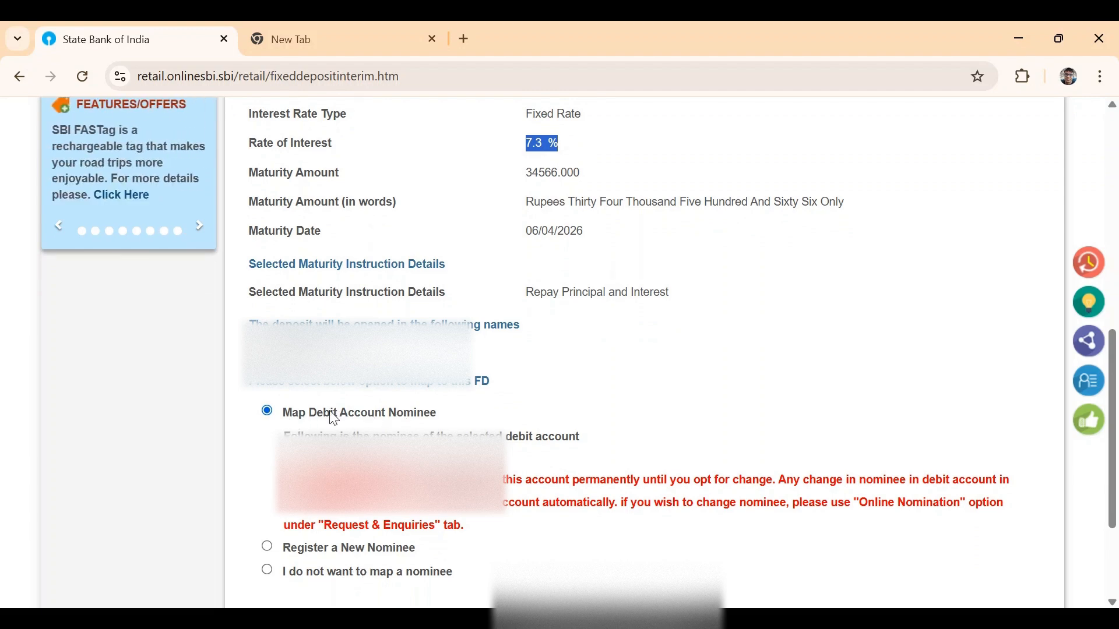
pyautogui.scroll(-2, 350, 443)
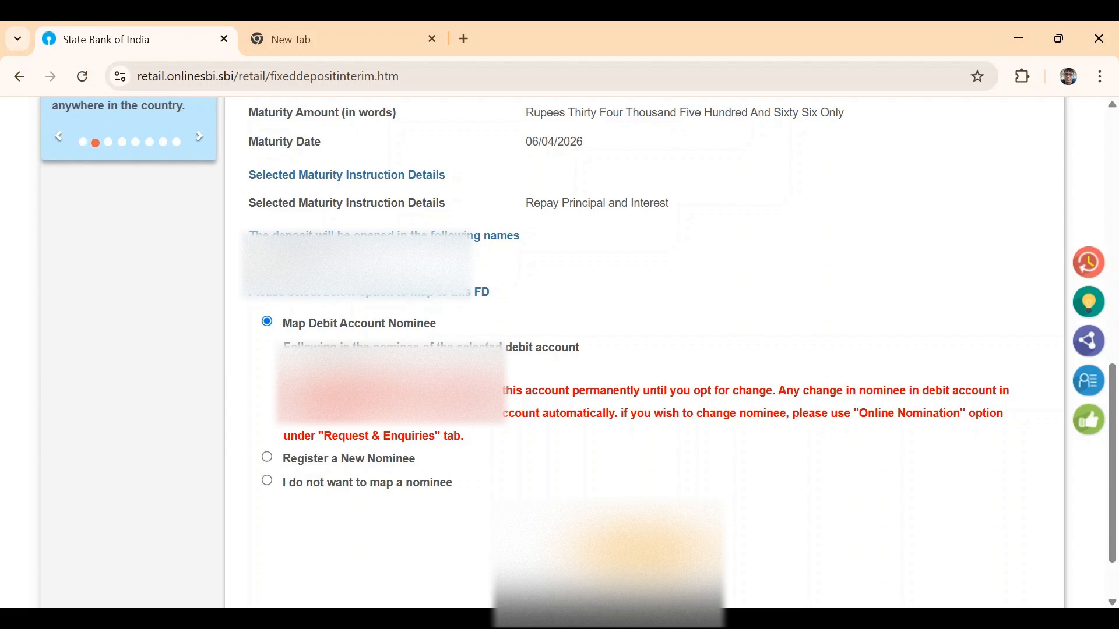
pyautogui.click(646, 547)
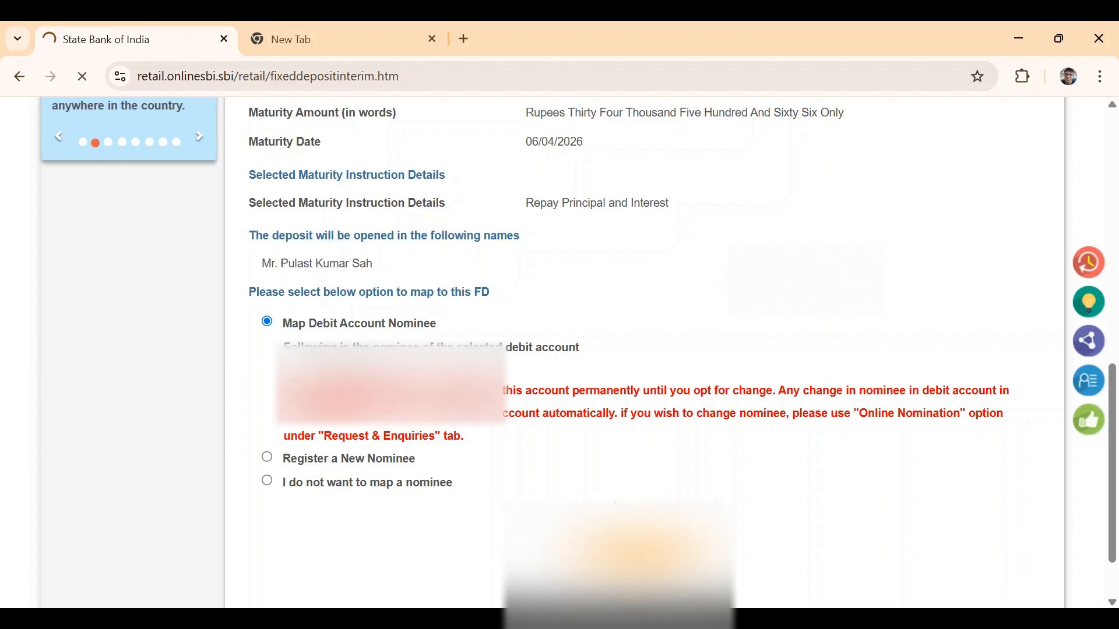
# Step: Review the created deposit's details, including its type, tenure, interest rate, maturity amount and maturity date
pyautogui.scroll(-3, 592, 517)
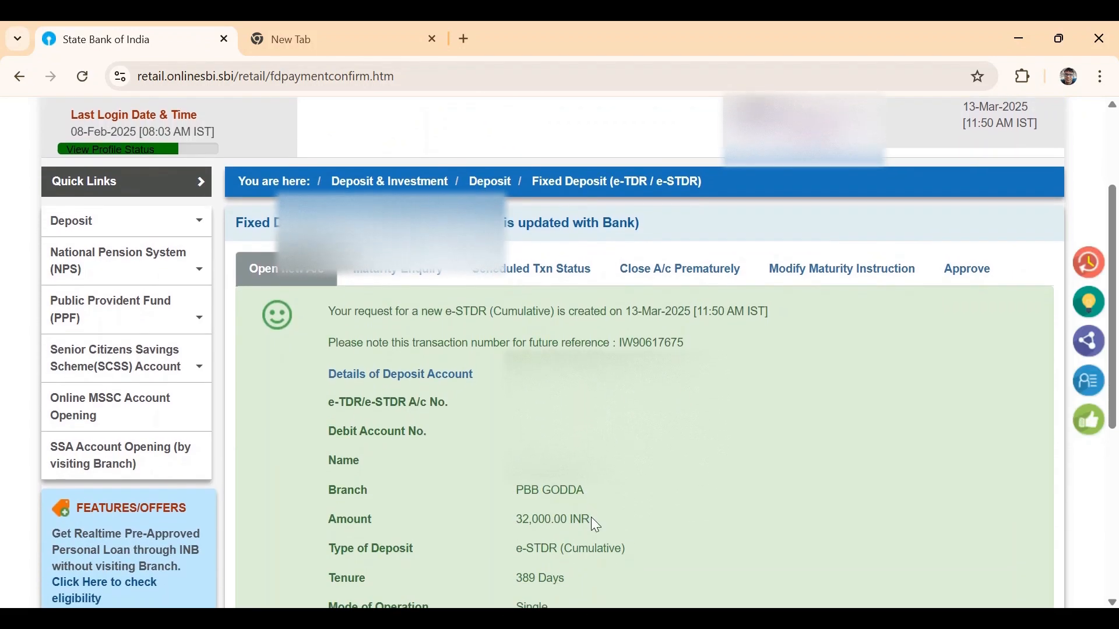
pyautogui.scroll(-1, 591, 518)
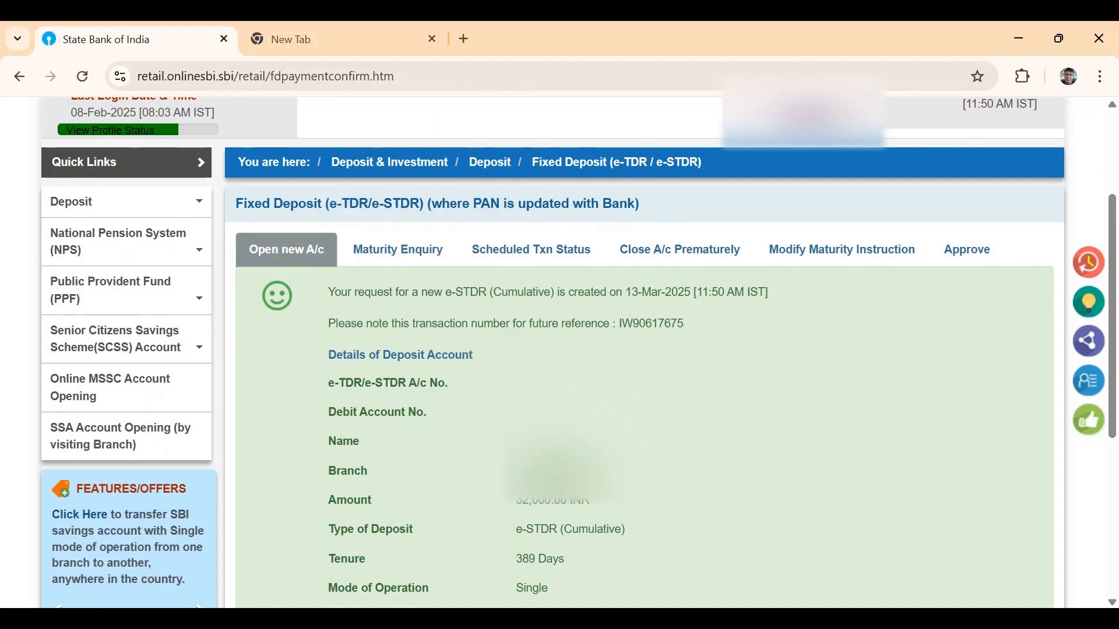
pyautogui.scroll(-2, 566, 505)
pyautogui.scroll(-5, 565, 505)
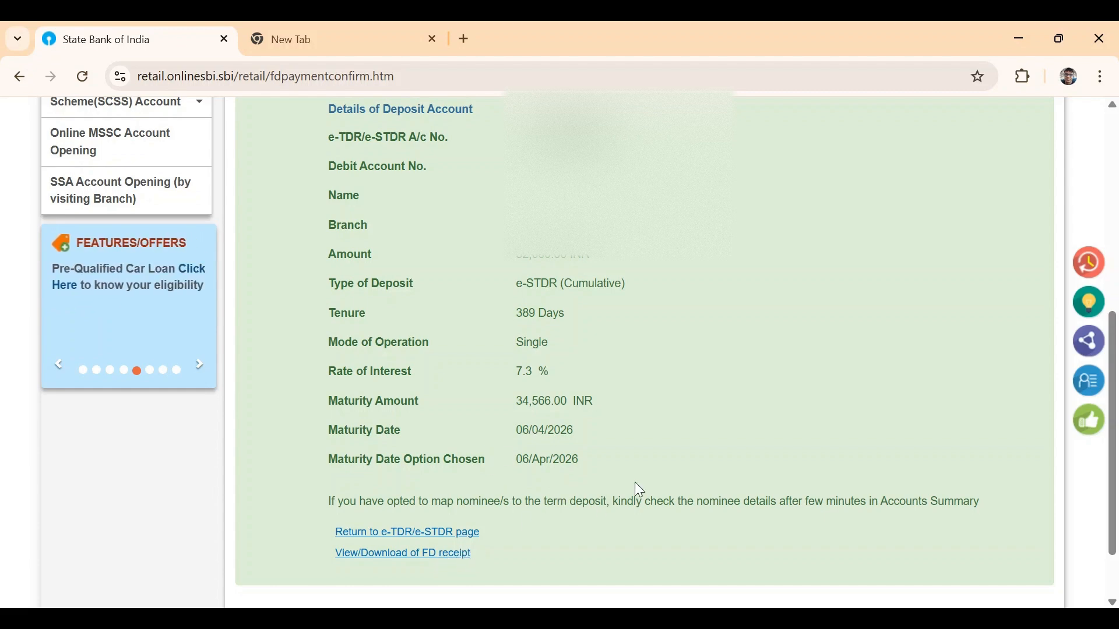
pyautogui.scroll(1, 586, 462)
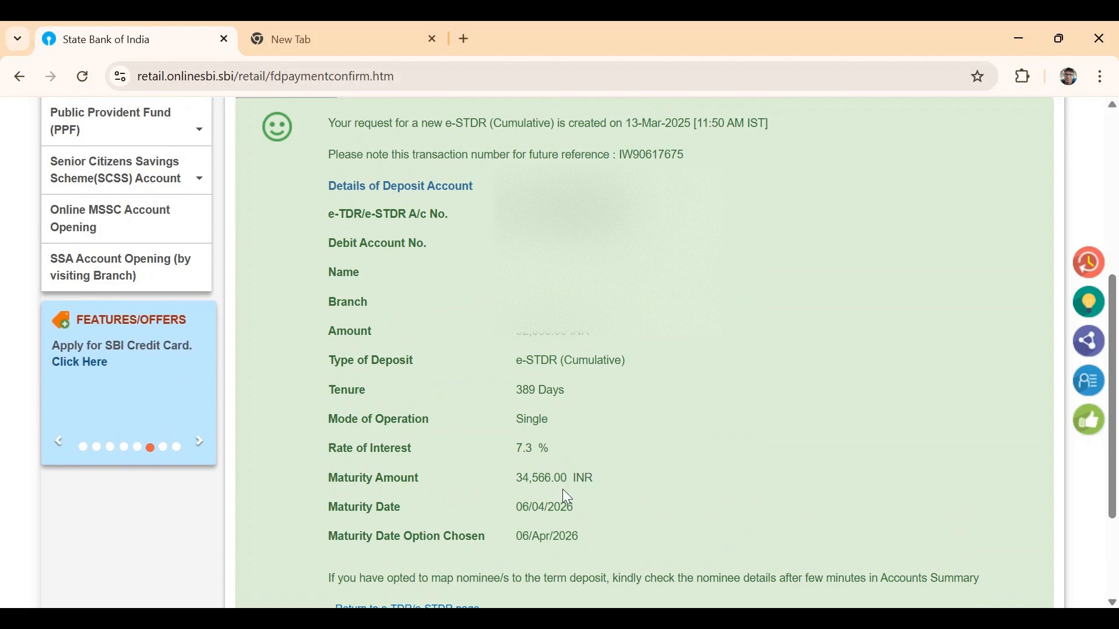
pyautogui.scroll(-1, 567, 497)
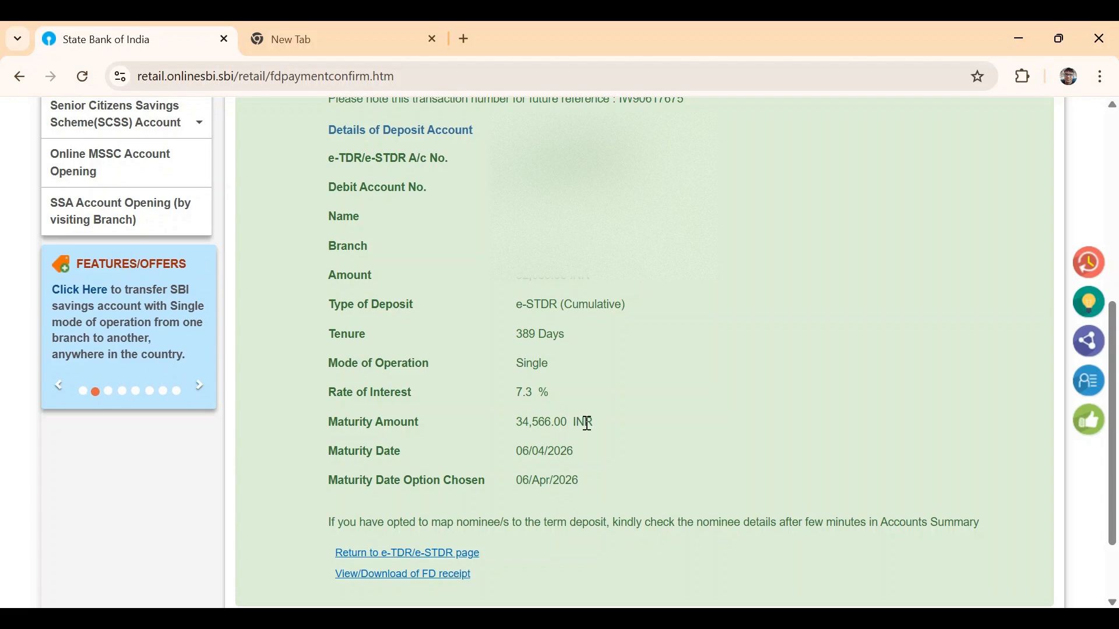
pyautogui.scroll(2, 587, 424)
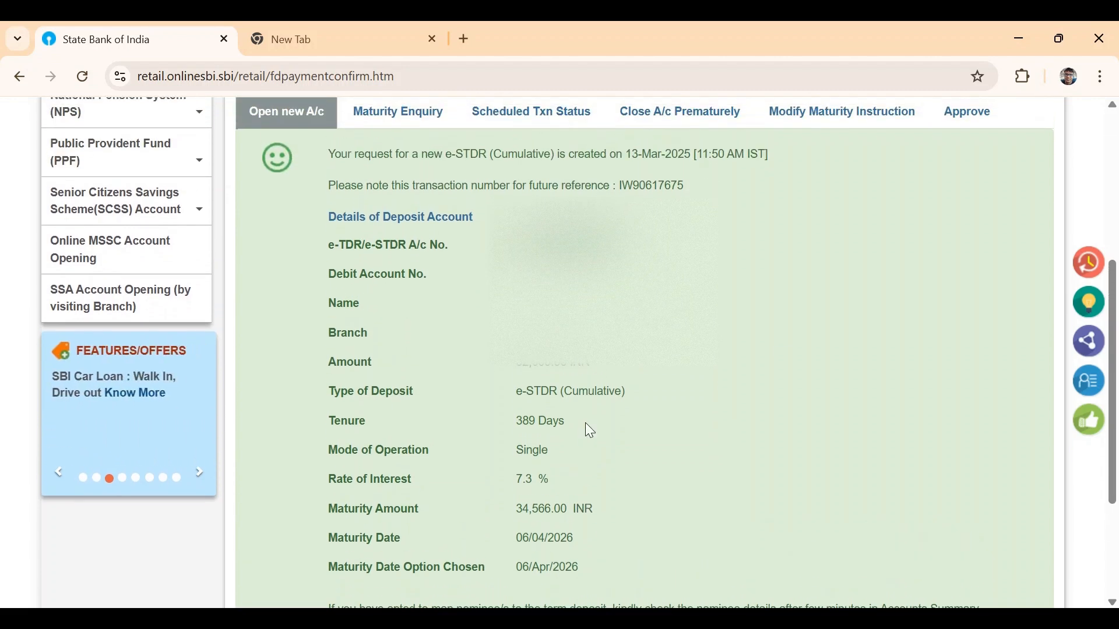